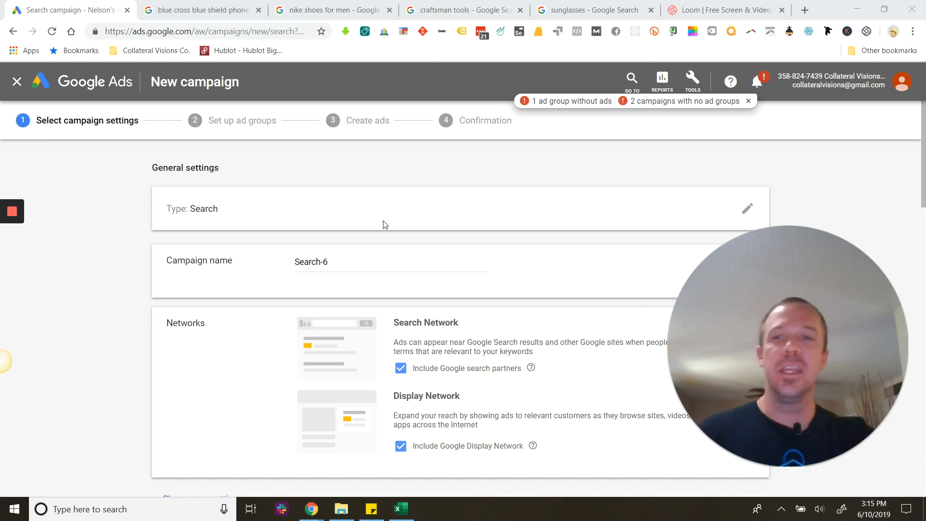
Open the Sitelink extensions settings under Ad extensions of the new Search campaign.
{"action": "scroll", "coordinate": [381, 271], "scroll_direction": "down", "scroll_amount": 15}
{"action": "scroll", "coordinate": [374, 273], "scroll_direction": "up", "scroll_amount": 6}
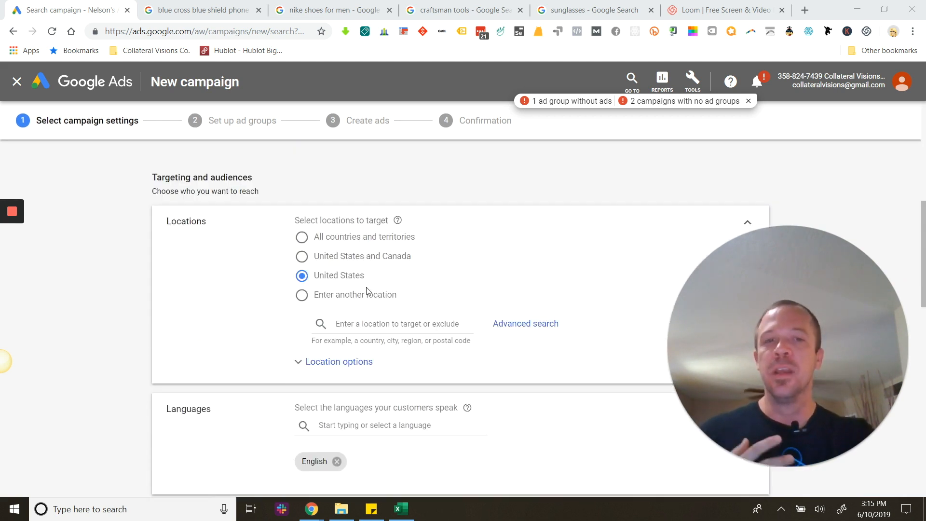
{"action": "scroll", "coordinate": [353, 298], "scroll_direction": "down", "scroll_amount": 3}
{"action": "scroll", "coordinate": [437, 310], "scroll_direction": "down", "scroll_amount": 12}
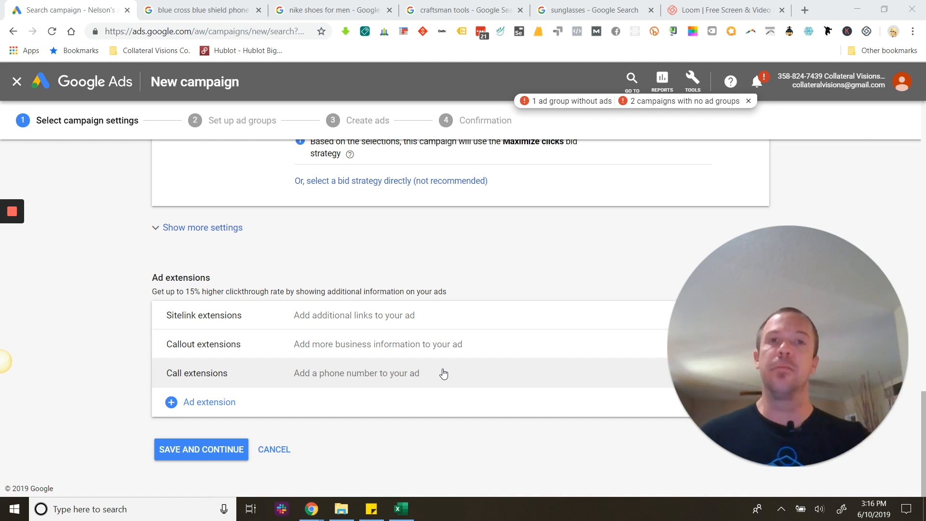
{"action": "left_click", "coordinate": [414, 330]}
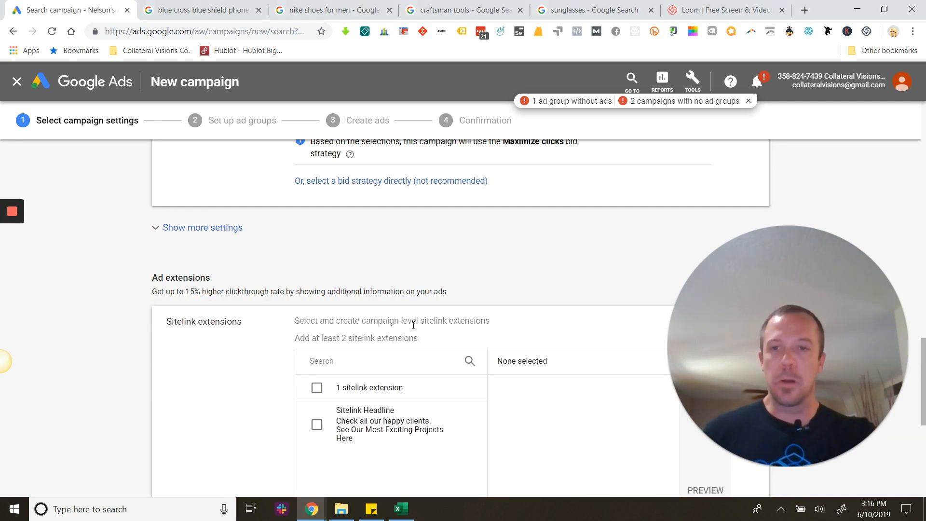
Start a new sitelink extension and add a third sitelink entry to it.
{"action": "scroll", "coordinate": [248, 354], "scroll_direction": "down", "scroll_amount": 3}
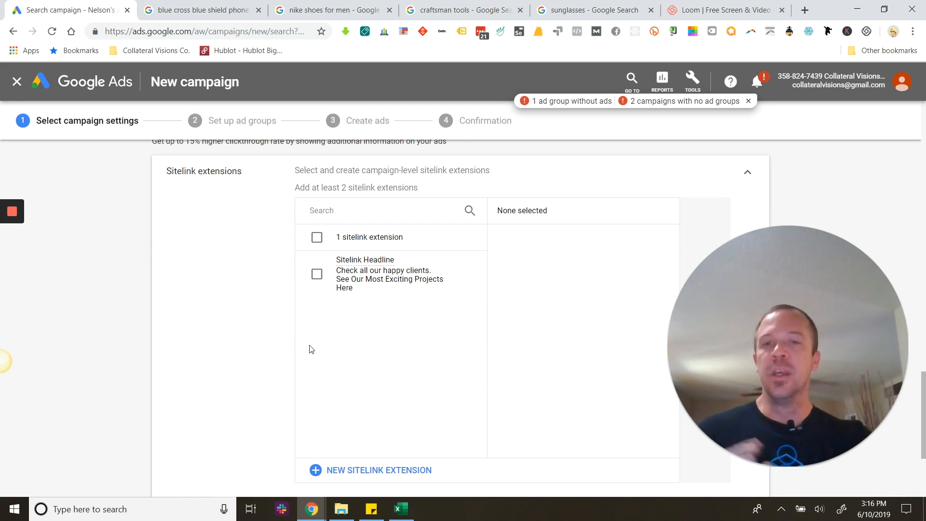
{"action": "scroll", "coordinate": [370, 344], "scroll_direction": "down", "scroll_amount": 3}
{"action": "left_click", "coordinate": [348, 321]}
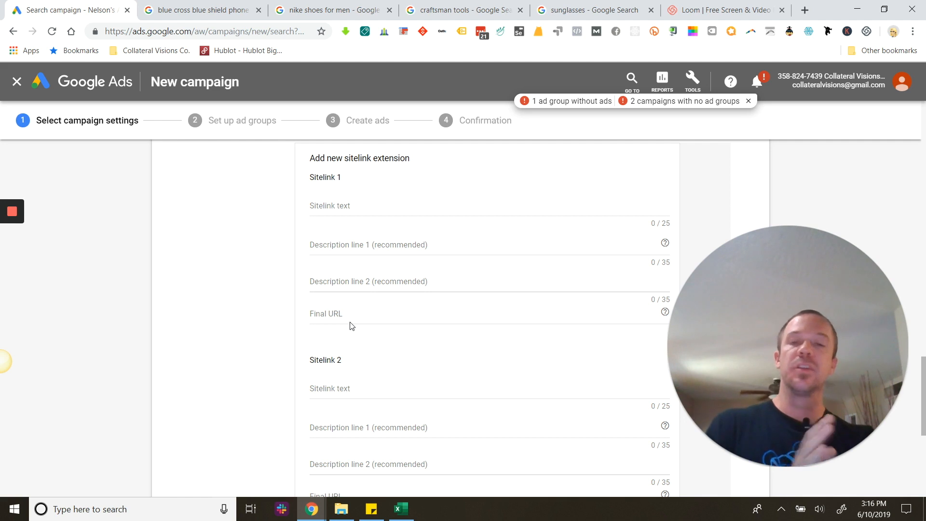
{"action": "scroll", "coordinate": [351, 326], "scroll_direction": "down", "scroll_amount": 5}
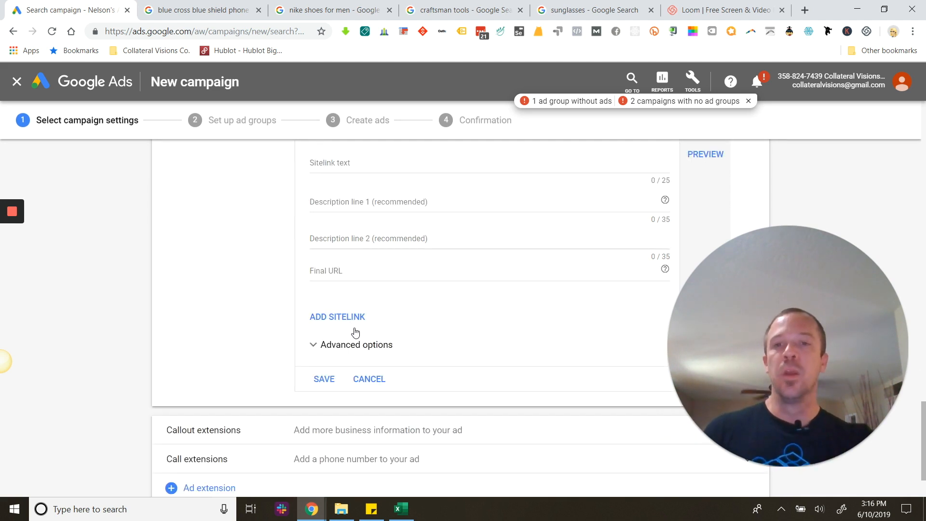
{"action": "left_click", "coordinate": [322, 324]}
{"action": "scroll", "coordinate": [350, 384], "scroll_direction": "down", "scroll_amount": 5}
{"action": "scroll", "coordinate": [327, 337], "scroll_direction": "up", "scroll_amount": 11}
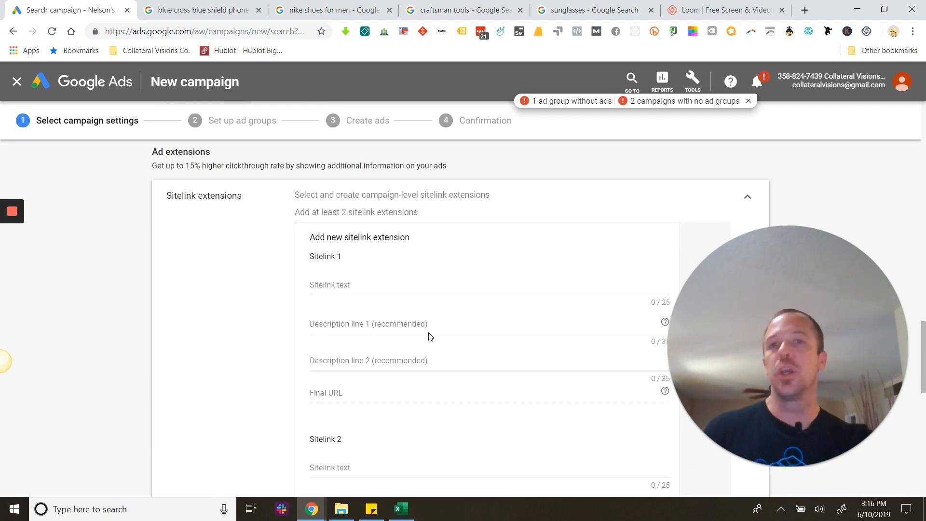
Expand the advanced options of the new sitelink extension to view device preference and scheduling.
{"action": "scroll", "coordinate": [429, 336], "scroll_direction": "down", "scroll_amount": 10}
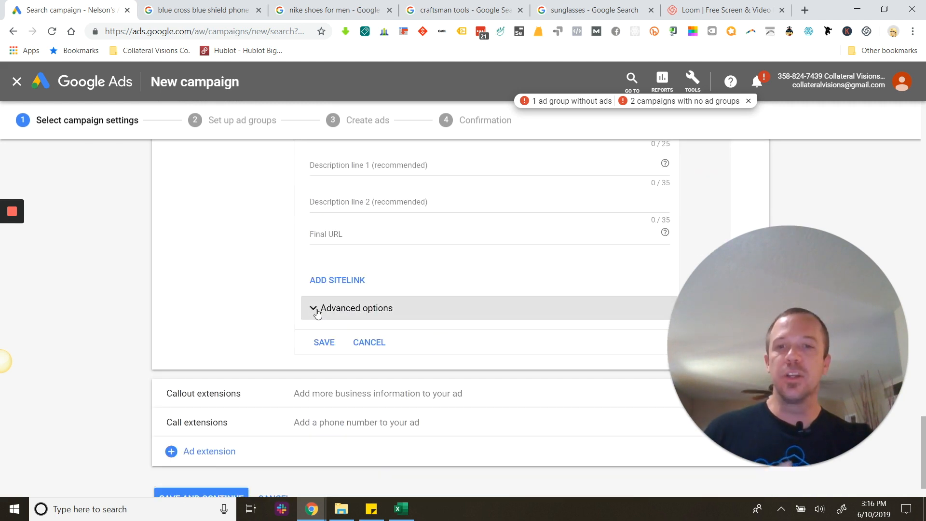
{"action": "left_click", "coordinate": [317, 312]}
{"action": "scroll", "coordinate": [404, 320], "scroll_direction": "down", "scroll_amount": 3}
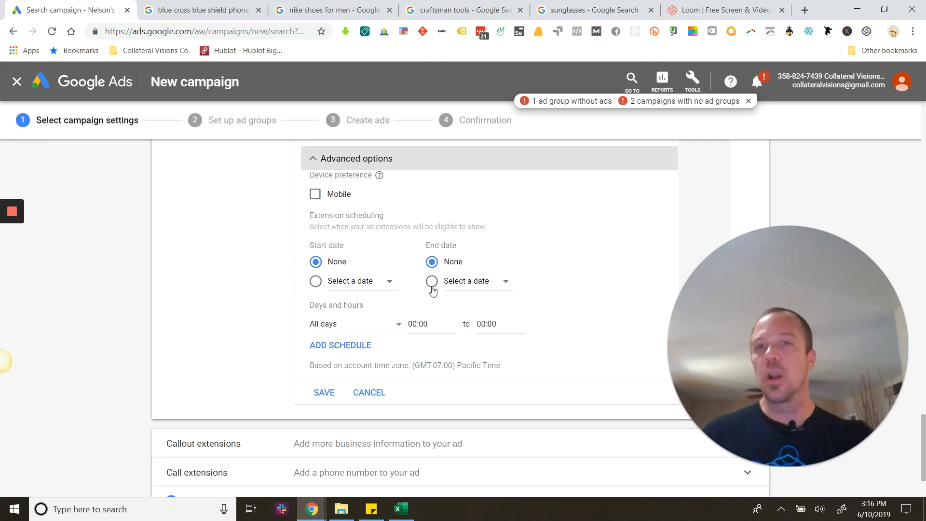
Enter "Consutltation" as the sitelink text of Sitelink 1.
{"action": "scroll", "coordinate": [433, 290], "scroll_direction": "up", "scroll_amount": 12}
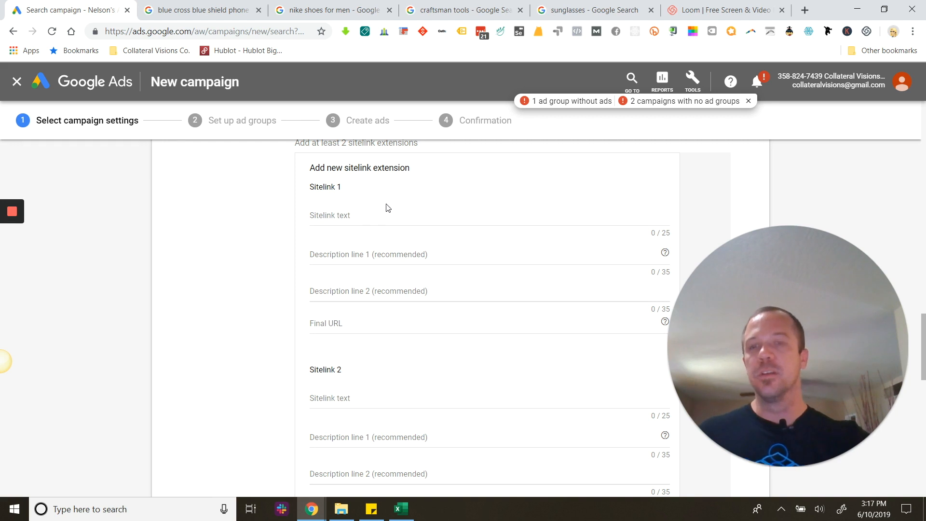
{"action": "scroll", "coordinate": [383, 233], "scroll_direction": "up", "scroll_amount": 1}
{"action": "scroll", "coordinate": [391, 248], "scroll_direction": "down", "scroll_amount": 1}
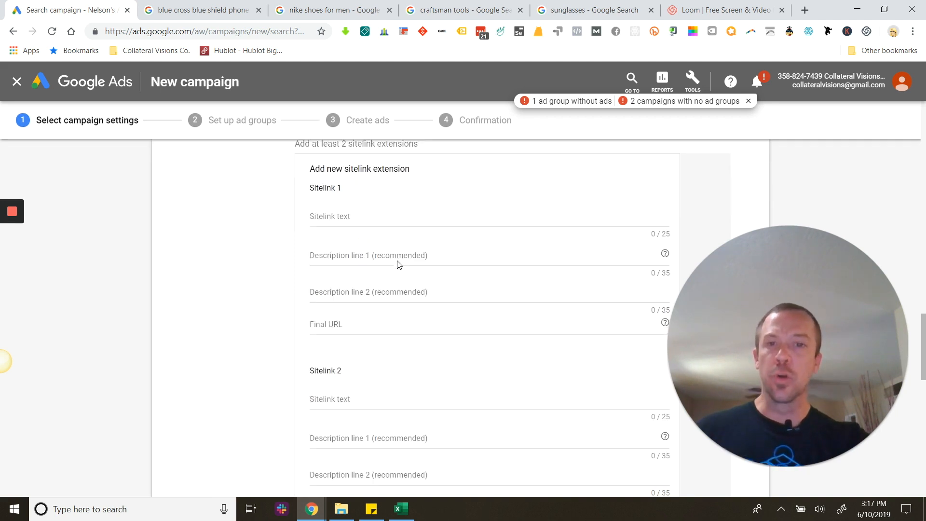
{"action": "left_click", "coordinate": [343, 227]}
{"action": "type", "text": "Consutltation"}
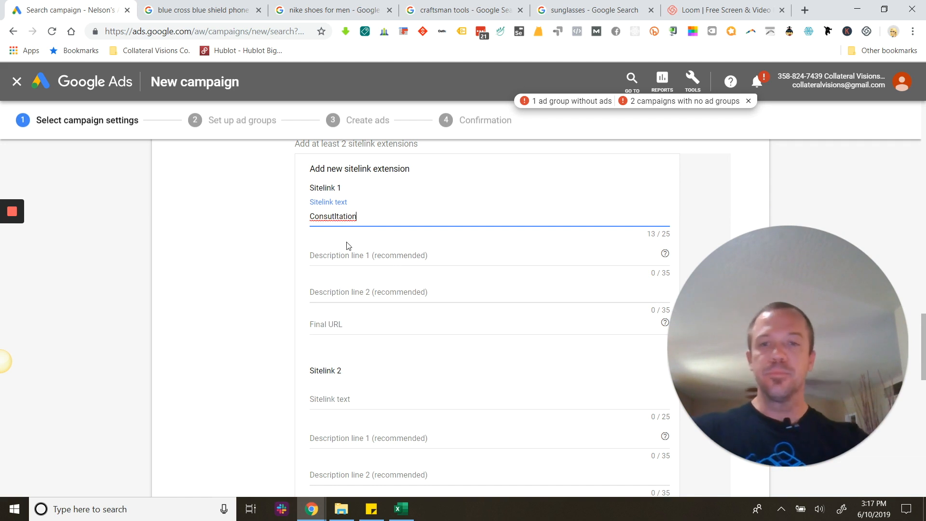
Enter "Portfolio" as the sitelink text of Sitelink 2, correcting its spelling.
{"action": "left_click", "coordinate": [350, 401]}
{"action": "type", "text": "Protg"}
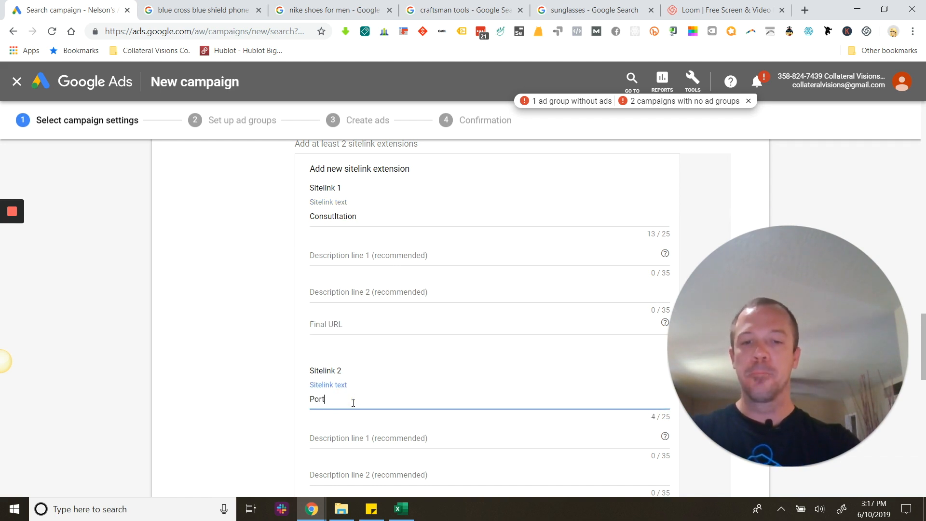
{"action": "key", "text": "BackSpace"}
{"action": "type", "text": "ollio"}
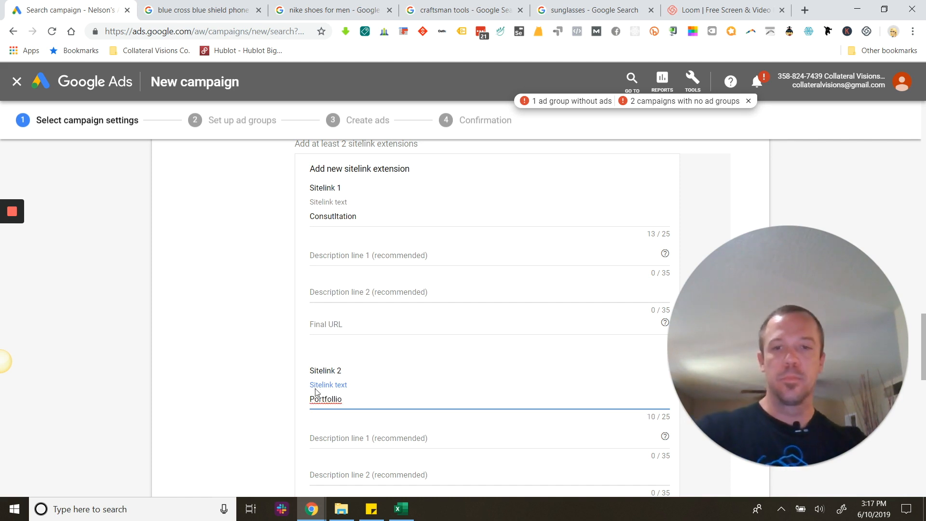
{"action": "right_click", "coordinate": [322, 399]}
{"action": "left_click", "coordinate": [372, 222]}
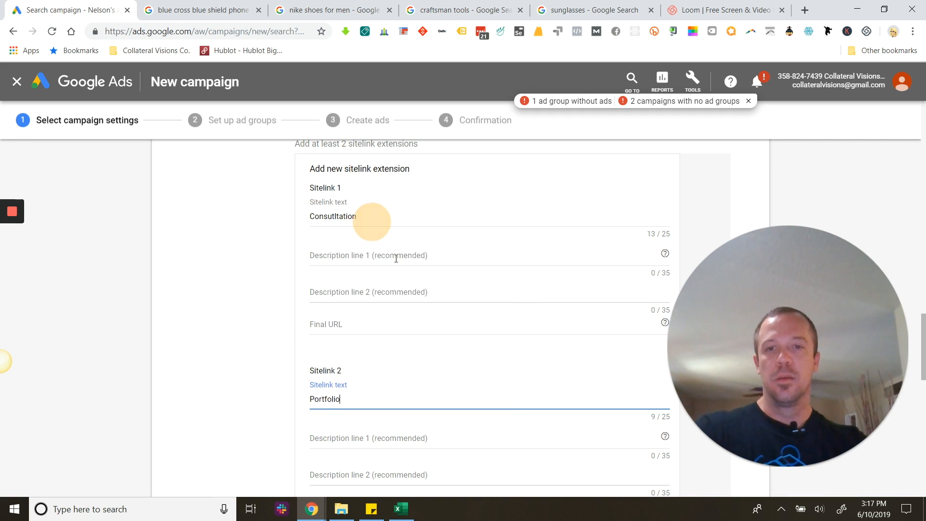
Set Sitelink 3's text to "Contact" and its first description line to "Get In Touch For A Free Ad Audit".
{"action": "scroll", "coordinate": [386, 251], "scroll_direction": "down", "scroll_amount": 5}
{"action": "left_click", "coordinate": [340, 355]}
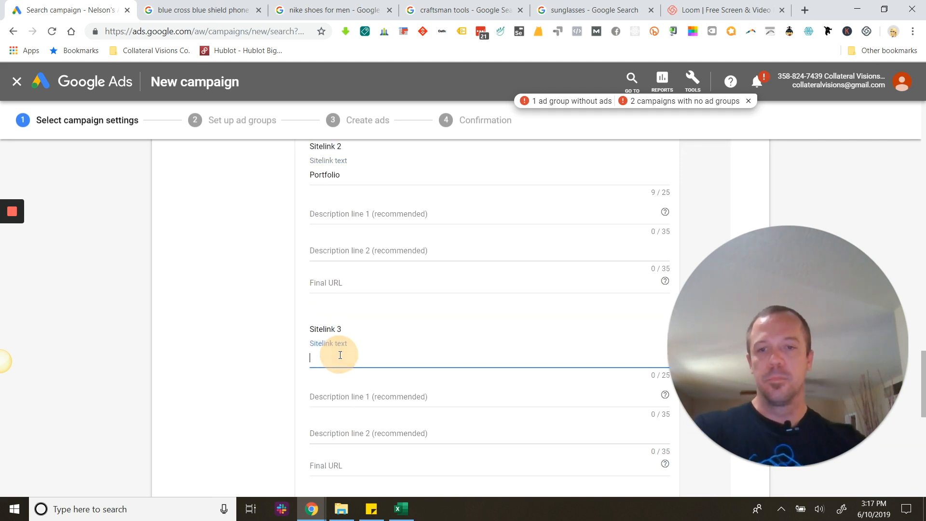
{"action": "type", "text": "Contact"}
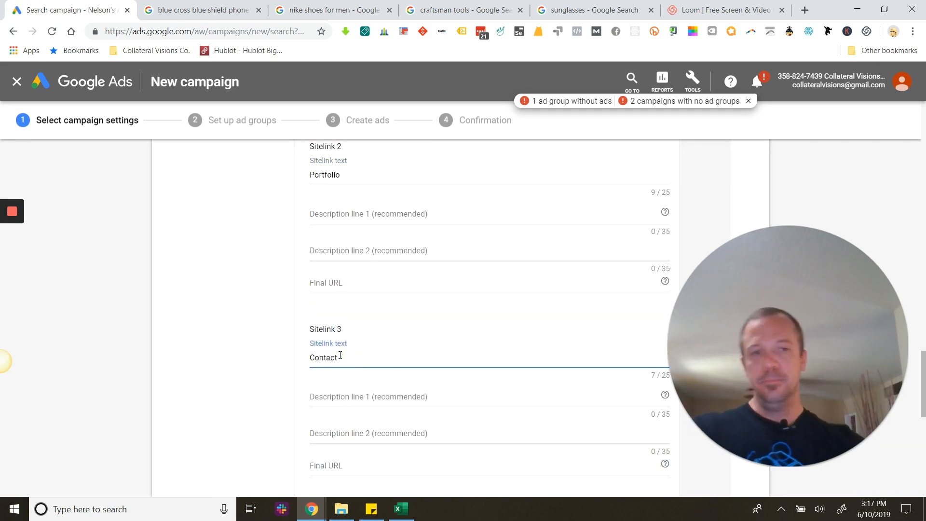
{"action": "scroll", "coordinate": [350, 377], "scroll_direction": "down", "scroll_amount": 3}
{"action": "left_click", "coordinate": [348, 251]}
{"action": "type", "text": "Get In Touch For A Free"}
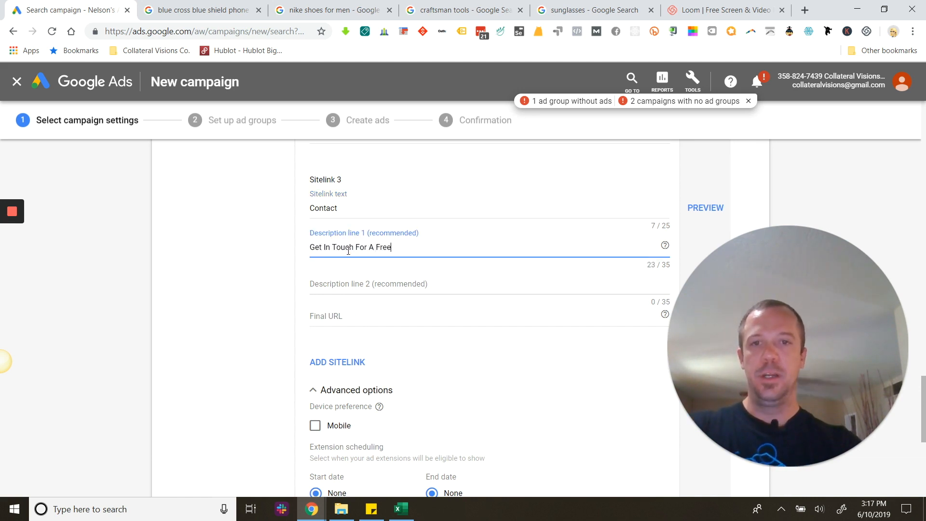
{"action": "type", "text": " Ad Audit"}
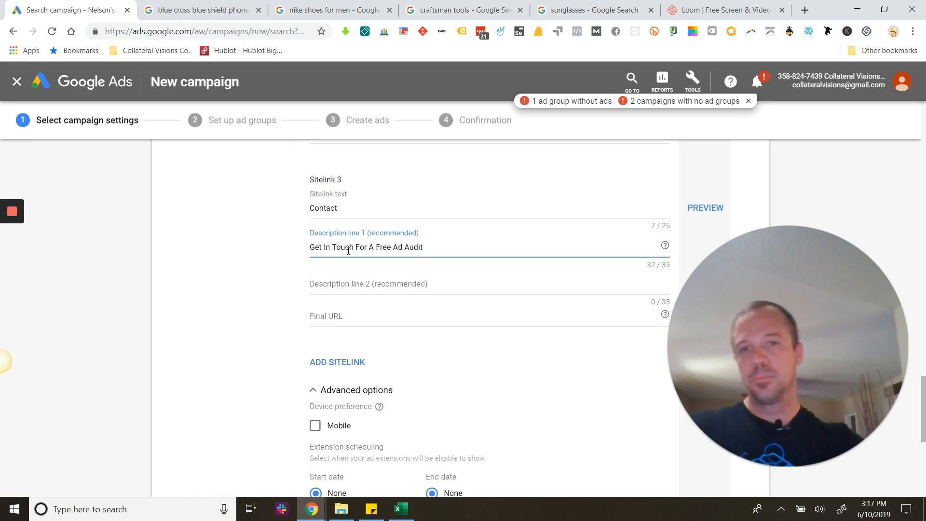
Enter "See What Your Missing Today." as the second description line of Sitelink 3.
{"action": "left_click", "coordinate": [365, 284]}
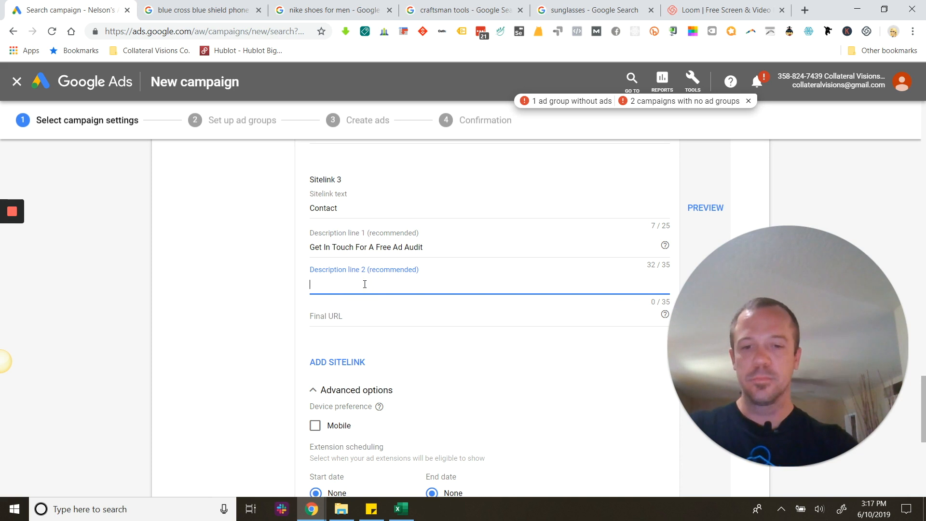
{"action": "type", "text": "See What Your Mistt"}
{"action": "key", "text": "BackSpace"}
{"action": "key", "text": "BackSpace"}
{"action": "type", "text": "in"}
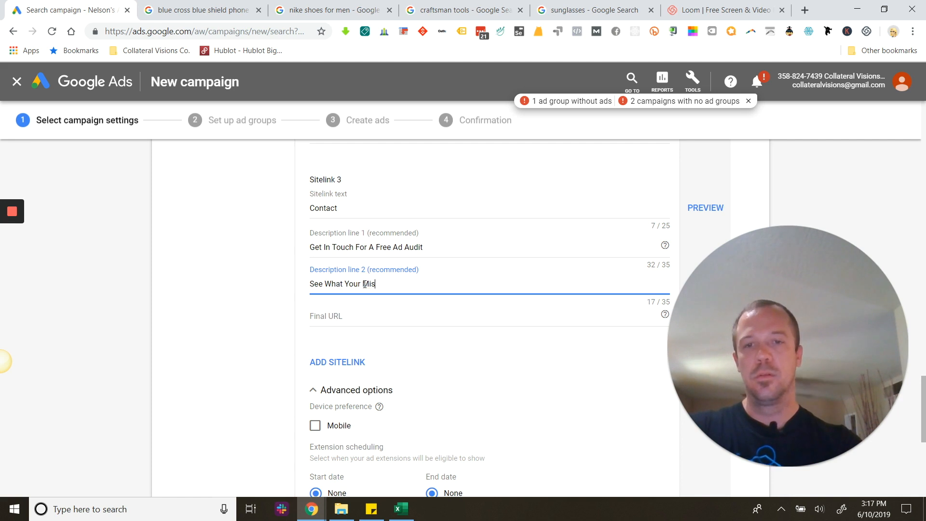
{"action": "type", "text": "sing Tday"}
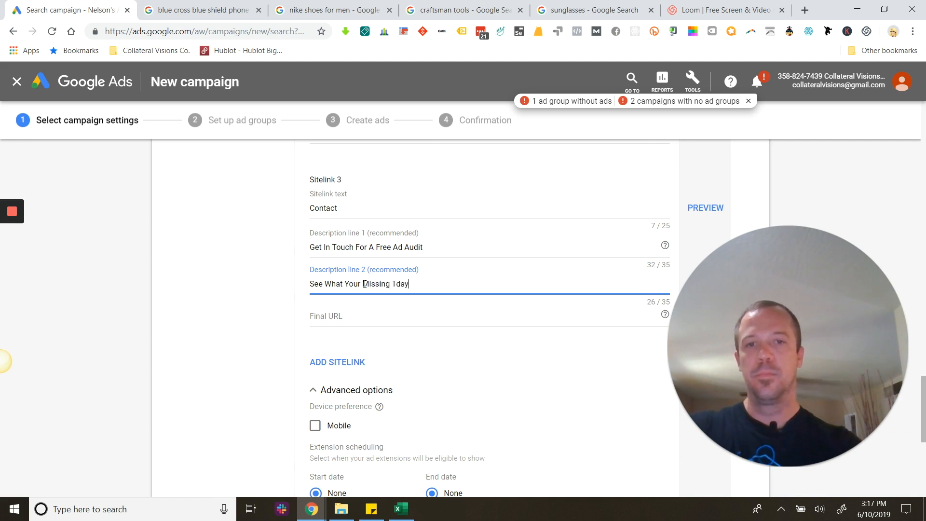
{"action": "key", "text": "BackSpace"}
{"action": "key", "text": "BackSpace"}
{"action": "key", "text": "BackSpace"}
{"action": "type", "text": "oday"}
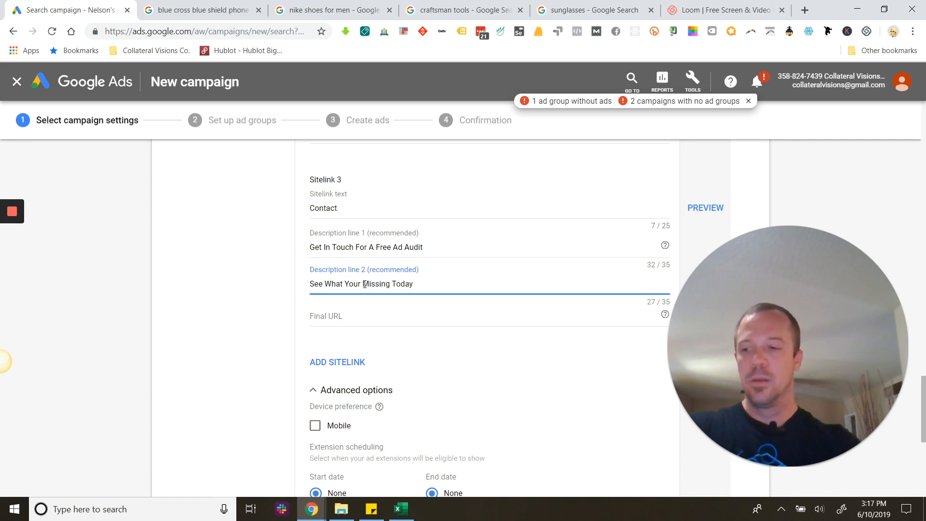
Set the final URL of Sitelink 3 to collateralgrowth.com/contact.
{"action": "left_click", "coordinate": [361, 320]}
{"action": "type", "text": "collatearl"}
{"action": "type", "text": "growth.com/contact"}
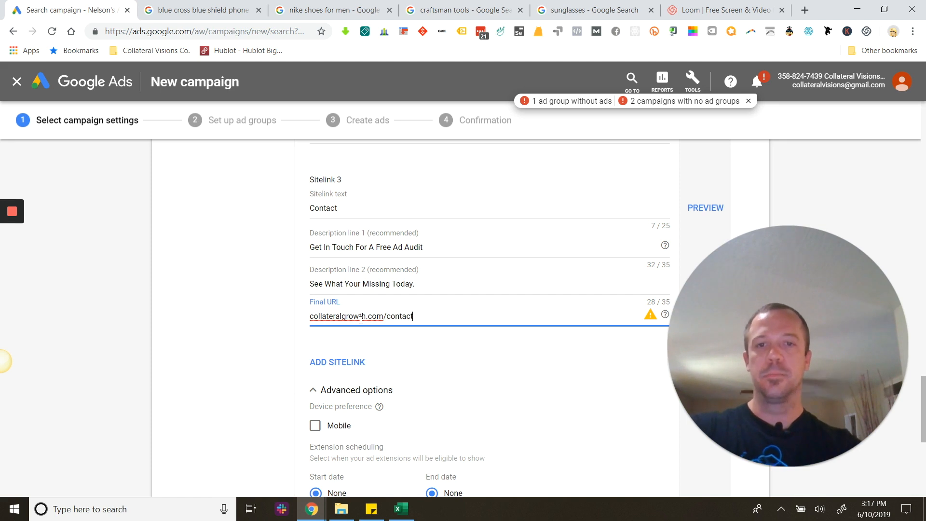
Discard the new sitelink form and select the existing "Sitelink Headline" extension for the campaign.
{"action": "scroll", "coordinate": [367, 333], "scroll_direction": "down", "scroll_amount": 5}
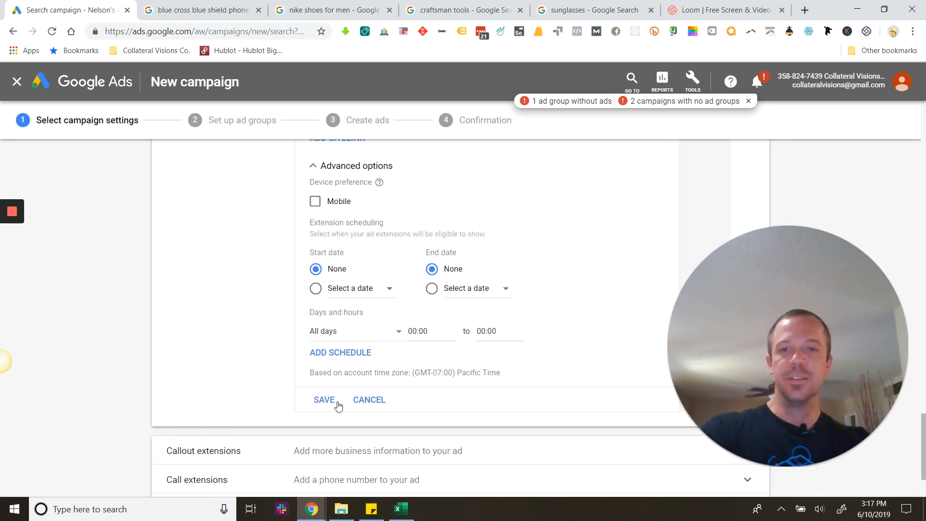
{"action": "scroll", "coordinate": [383, 366], "scroll_direction": "up", "scroll_amount": 11}
{"action": "scroll", "coordinate": [381, 289], "scroll_direction": "up", "scroll_amount": 5}
{"action": "scroll", "coordinate": [381, 290], "scroll_direction": "down", "scroll_amount": 9}
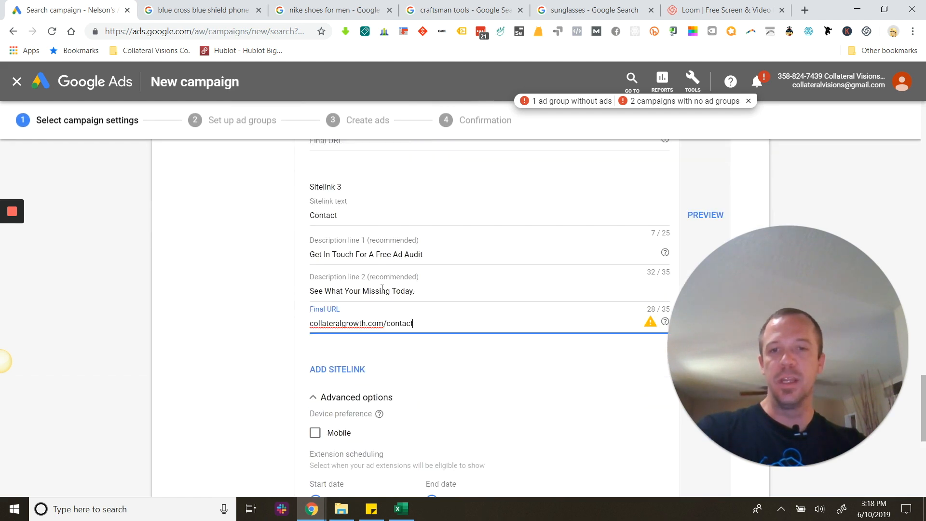
{"action": "scroll", "coordinate": [382, 289], "scroll_direction": "down", "scroll_amount": 3}
{"action": "left_click", "coordinate": [374, 484]}
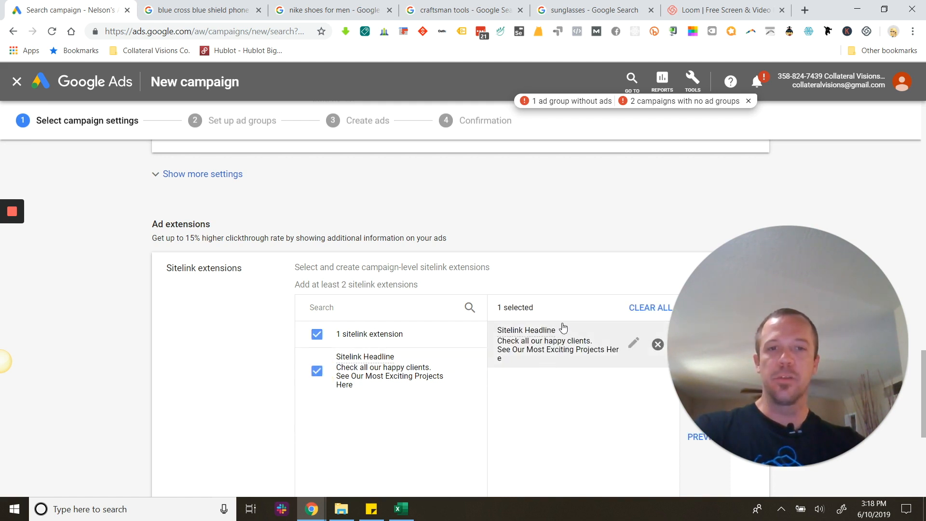
Open the Callout extensions settings and start a new callout extension.
{"action": "scroll", "coordinate": [553, 330], "scroll_direction": "down", "scroll_amount": 3}
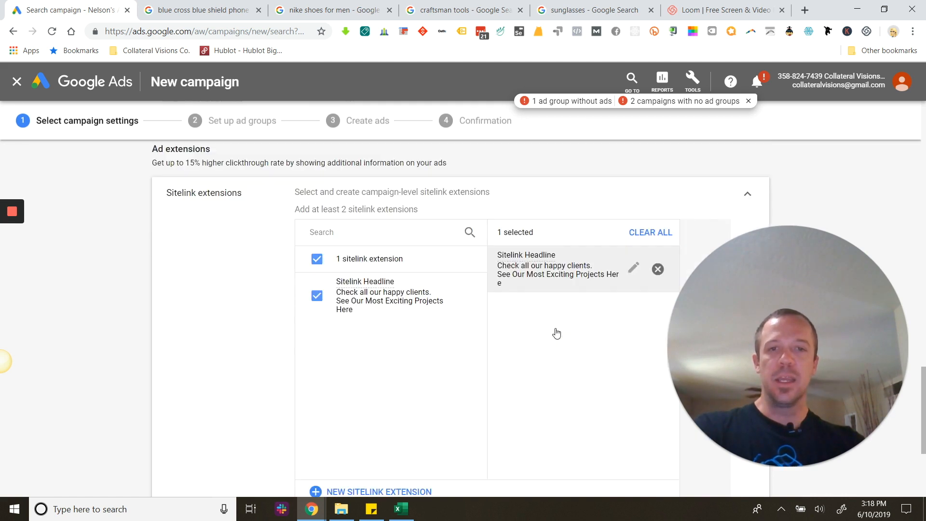
{"action": "scroll", "coordinate": [571, 327], "scroll_direction": "down", "scroll_amount": 3}
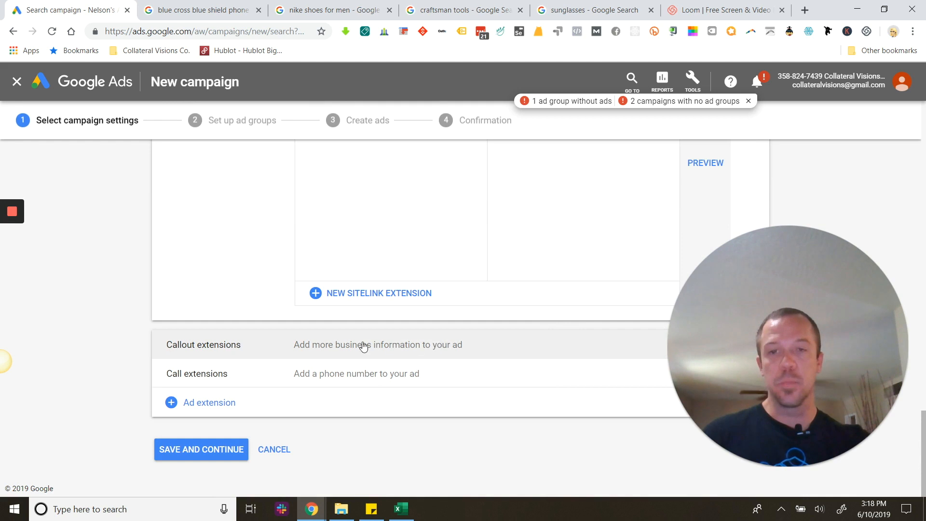
{"action": "left_click", "coordinate": [240, 344]}
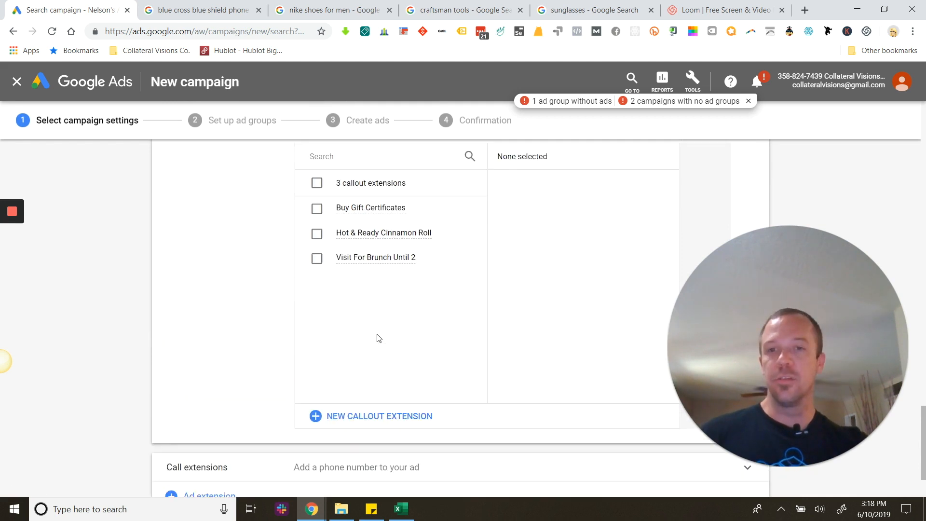
{"action": "scroll", "coordinate": [379, 338], "scroll_direction": "down", "scroll_amount": 2}
{"action": "scroll", "coordinate": [376, 290], "scroll_direction": "up", "scroll_amount": 3}
{"action": "scroll", "coordinate": [386, 337], "scroll_direction": "down", "scroll_amount": 3}
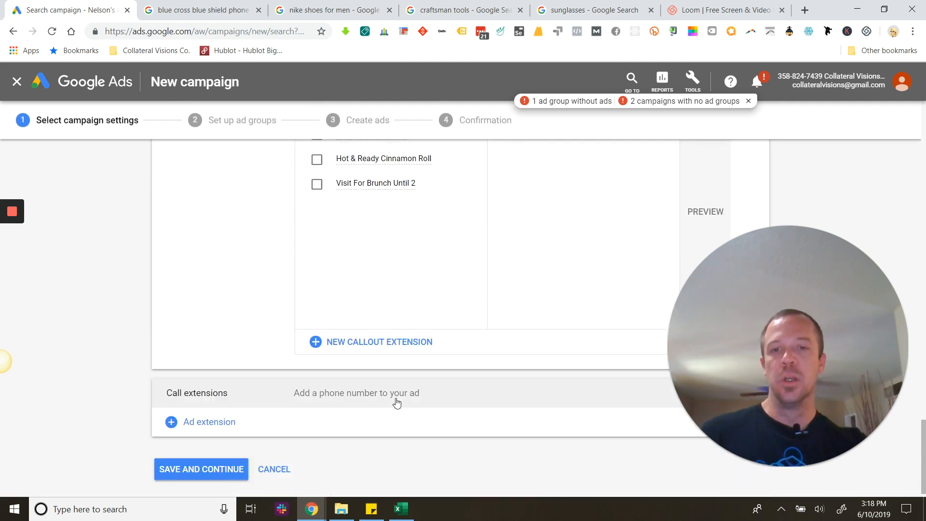
{"action": "left_click", "coordinate": [365, 342]}
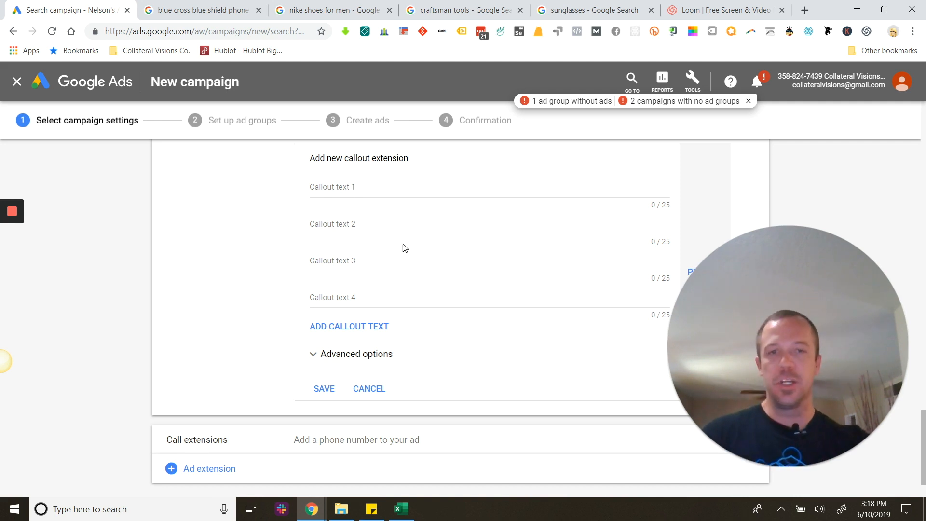
Enter "Free Shipping All Orders" as callout text 3 and "On Sale Thru Sunday" as callout text 4.
{"action": "left_click", "coordinate": [347, 268]}
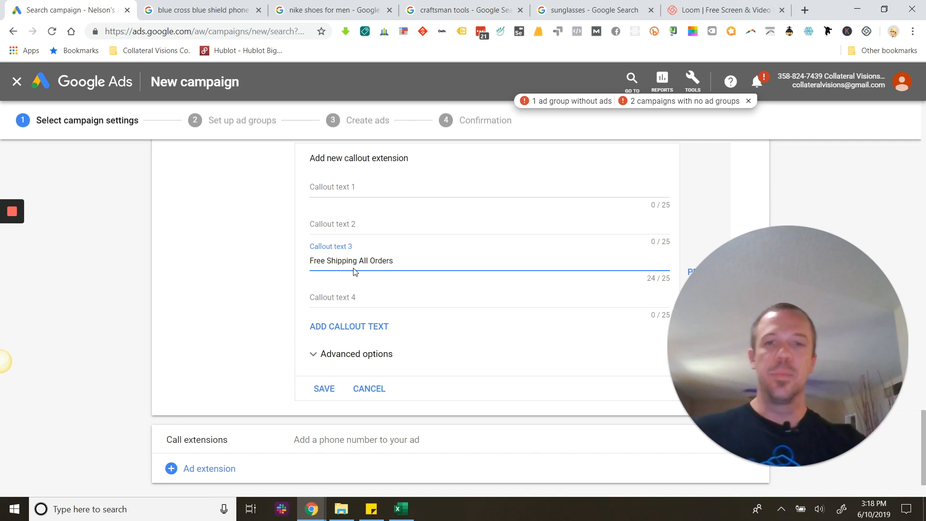
{"action": "left_click", "coordinate": [368, 304]}
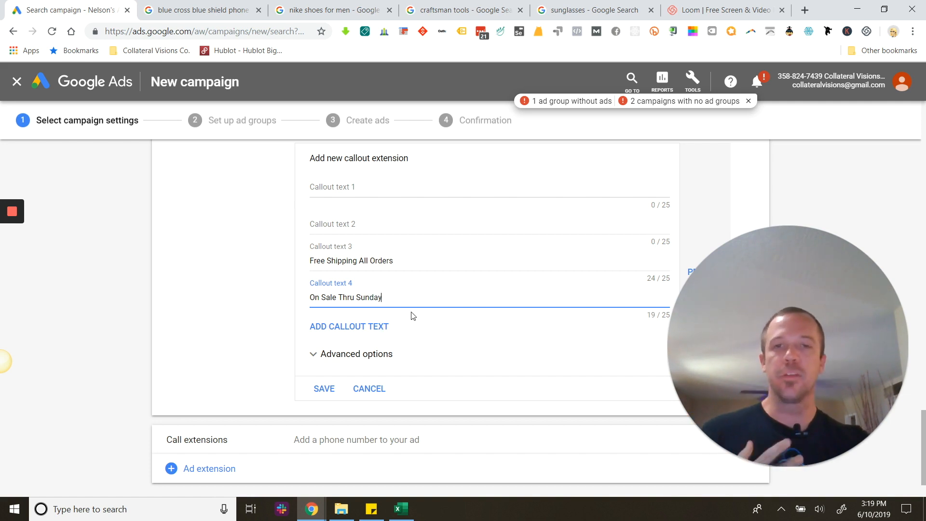
{"action": "scroll", "coordinate": [413, 314], "scroll_direction": "up", "scroll_amount": 3}
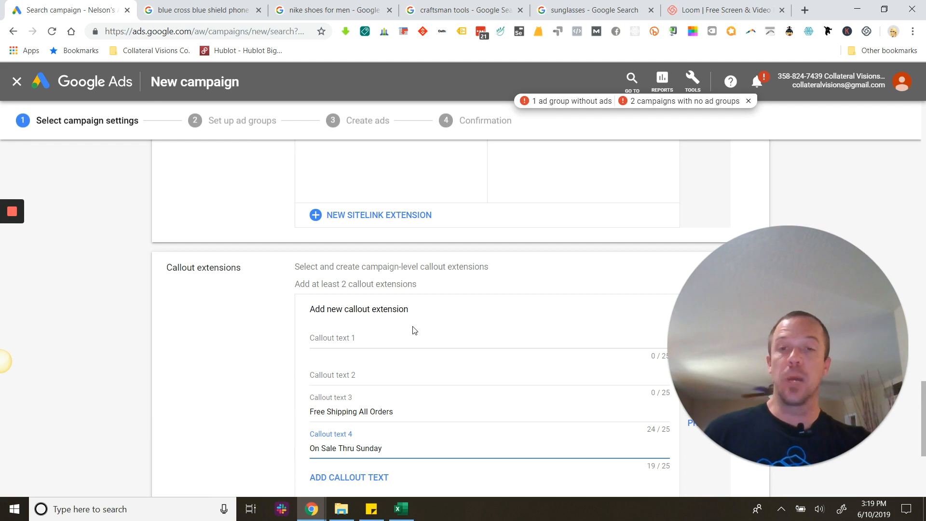
Discard the new callout form and select the existing callouts "Buy Gift Certificates", "Hot & Ready Cinnamon Roll" and "Visit For Brunch Until 2".
{"action": "scroll", "coordinate": [413, 331], "scroll_direction": "down", "scroll_amount": 2}
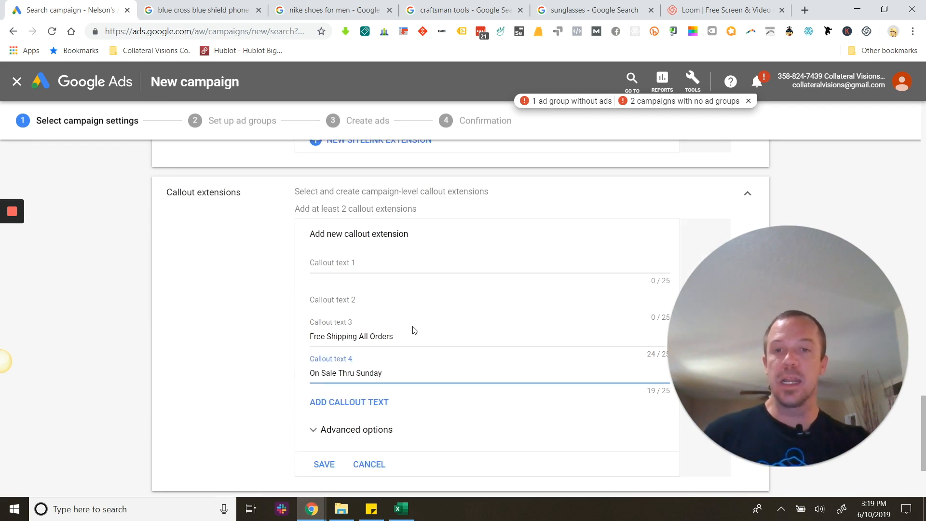
{"action": "scroll", "coordinate": [413, 330], "scroll_direction": "up", "scroll_amount": 2}
{"action": "scroll", "coordinate": [414, 330], "scroll_direction": "down", "scroll_amount": 3}
{"action": "left_click", "coordinate": [371, 388]}
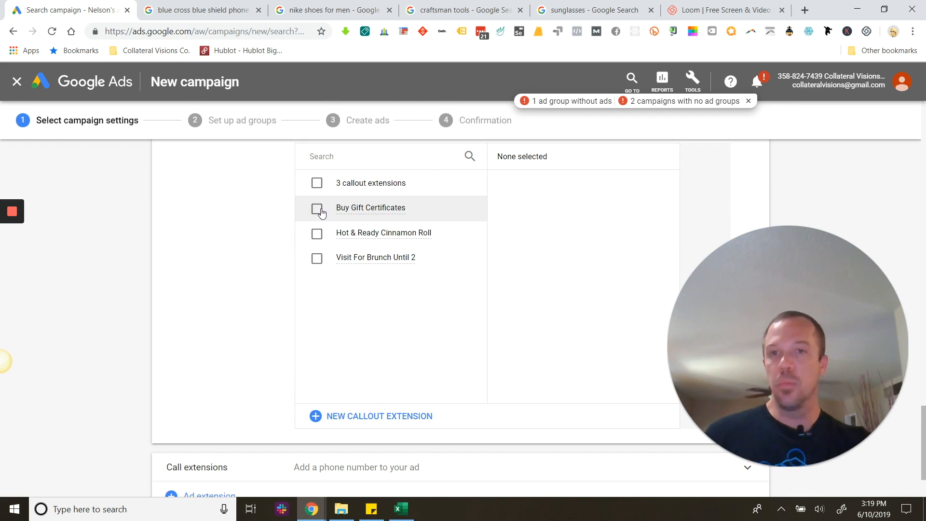
{"action": "left_click", "coordinate": [317, 209]}
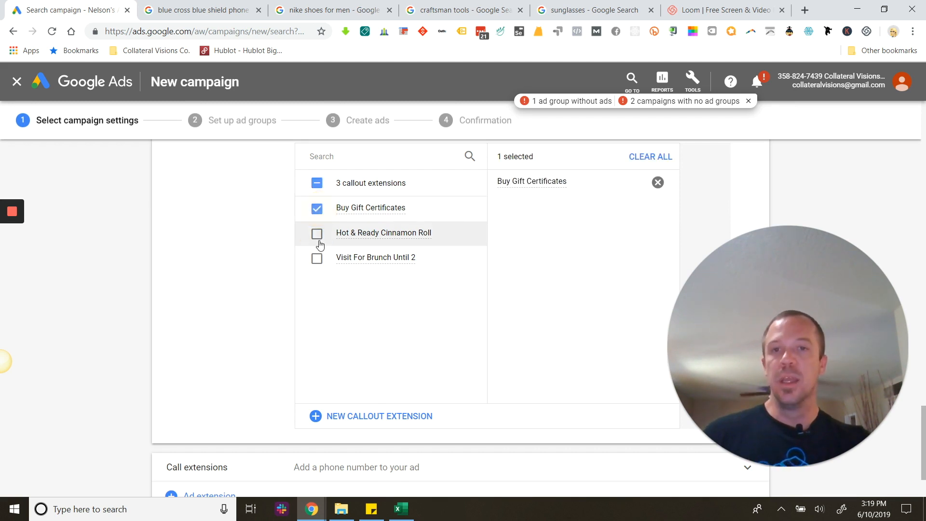
{"action": "left_click", "coordinate": [317, 234]}
{"action": "left_click", "coordinate": [317, 258]}
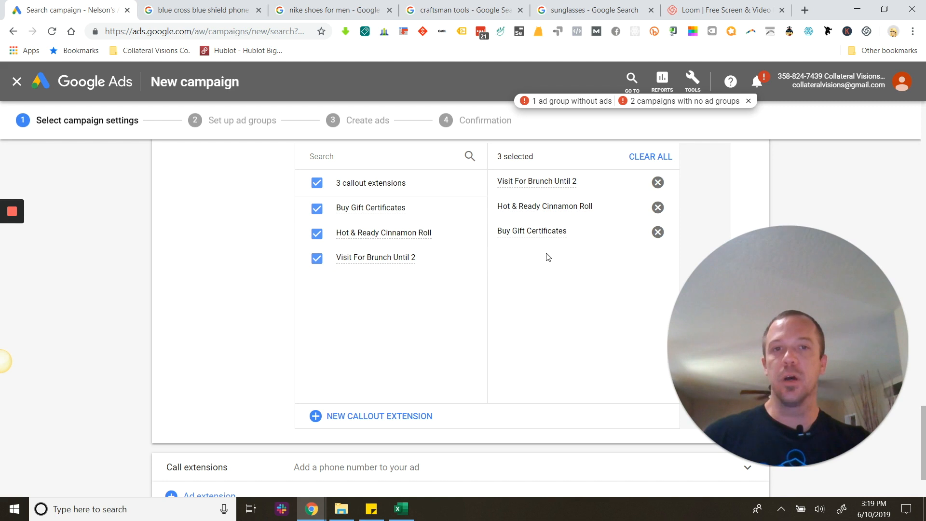
{"action": "scroll", "coordinate": [545, 303], "scroll_direction": "up", "scroll_amount": 5}
{"action": "scroll", "coordinate": [545, 303], "scroll_direction": "down", "scroll_amount": 3}
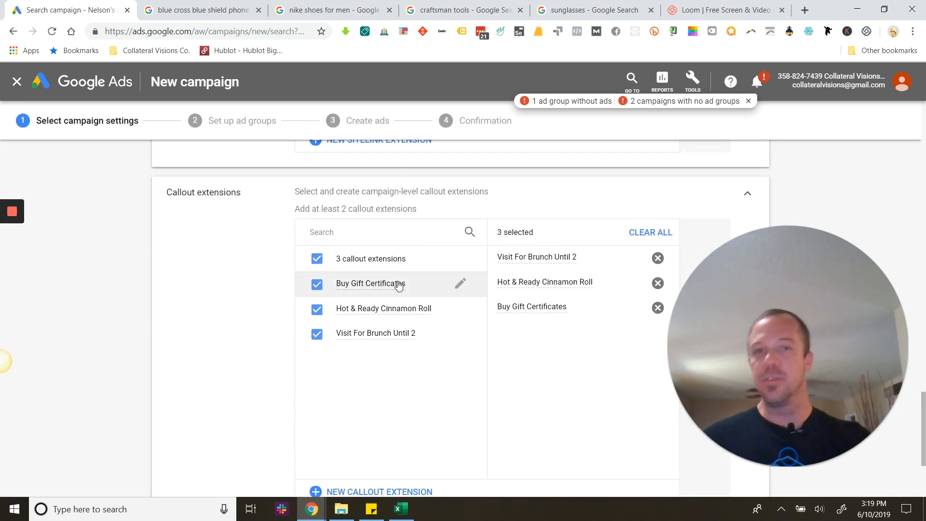
{"action": "scroll", "coordinate": [579, 354], "scroll_direction": "up", "scroll_amount": 14}
{"action": "scroll", "coordinate": [573, 332], "scroll_direction": "down", "scroll_amount": 14}
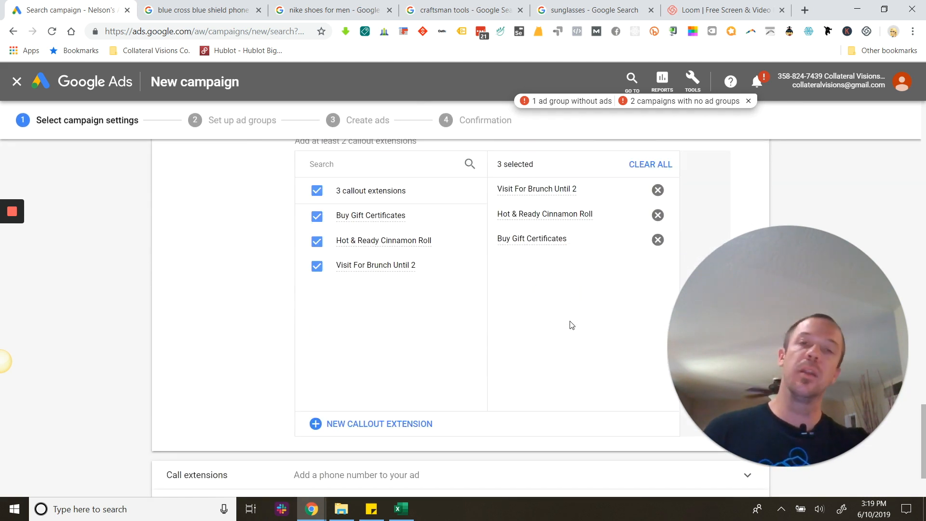
Start a new call extension for the campaign and enter the business phone number for the United States.
{"action": "scroll", "coordinate": [528, 238], "scroll_direction": "down", "scroll_amount": 2}
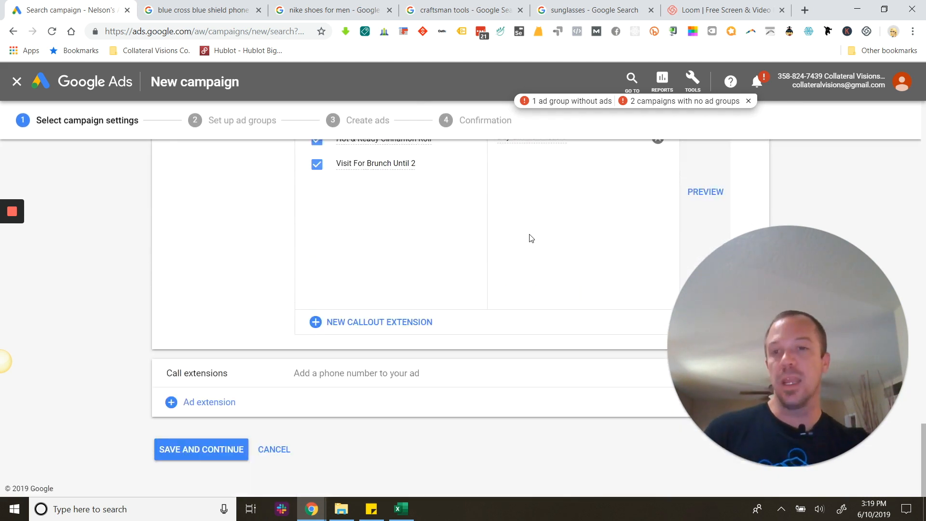
{"action": "left_click", "coordinate": [275, 374]}
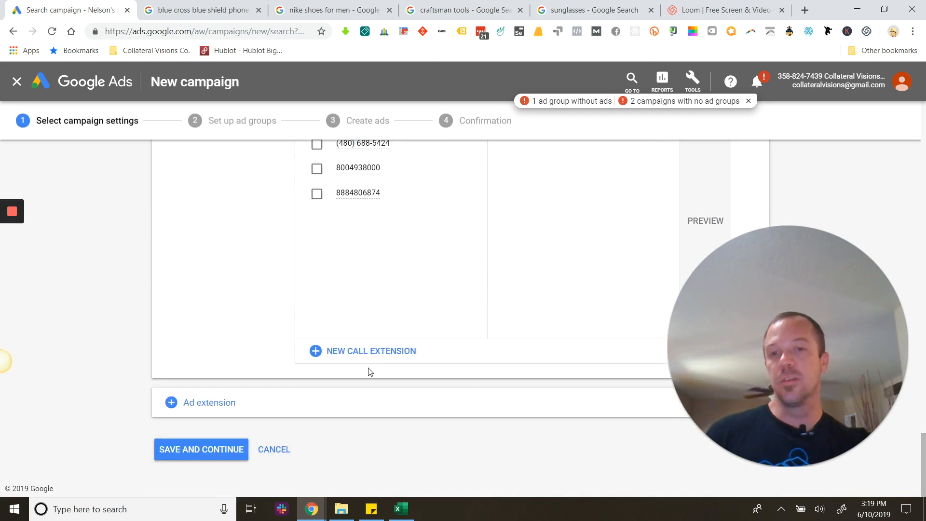
{"action": "left_click", "coordinate": [370, 426]}
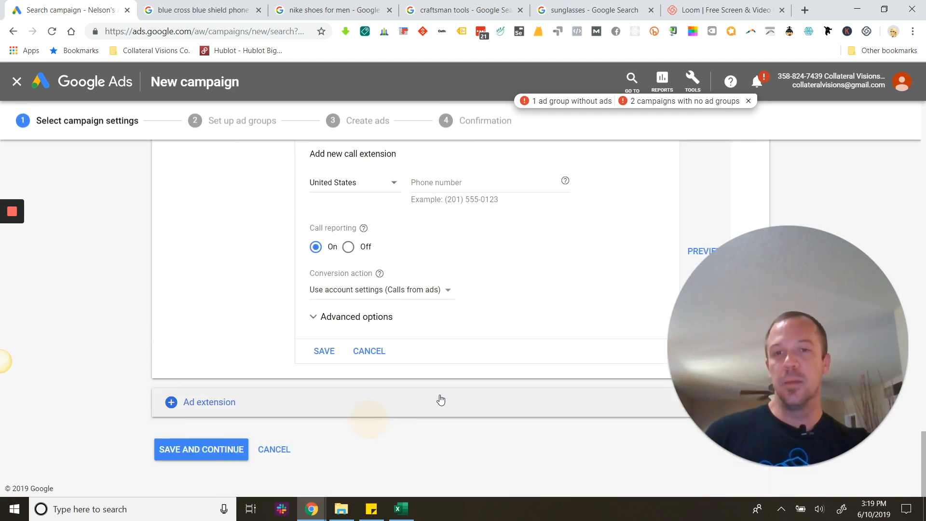
{"action": "left_click", "coordinate": [426, 193]}
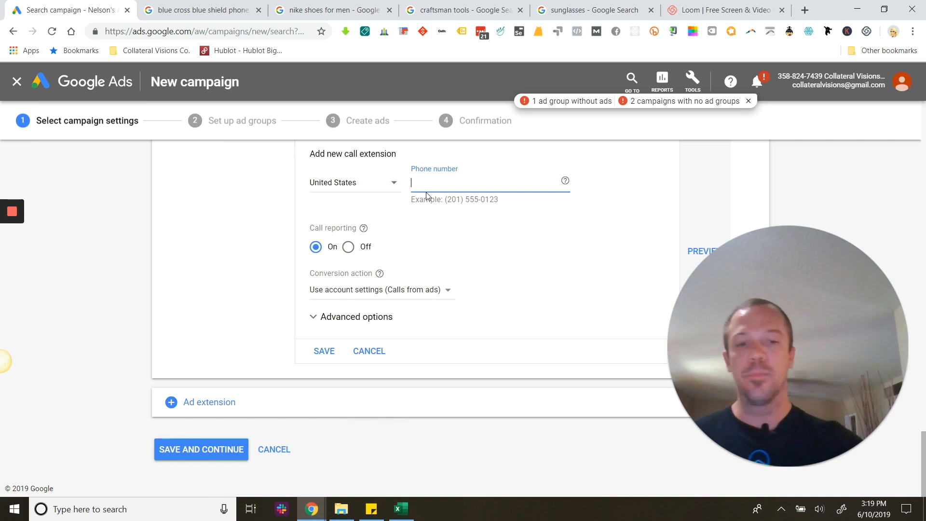
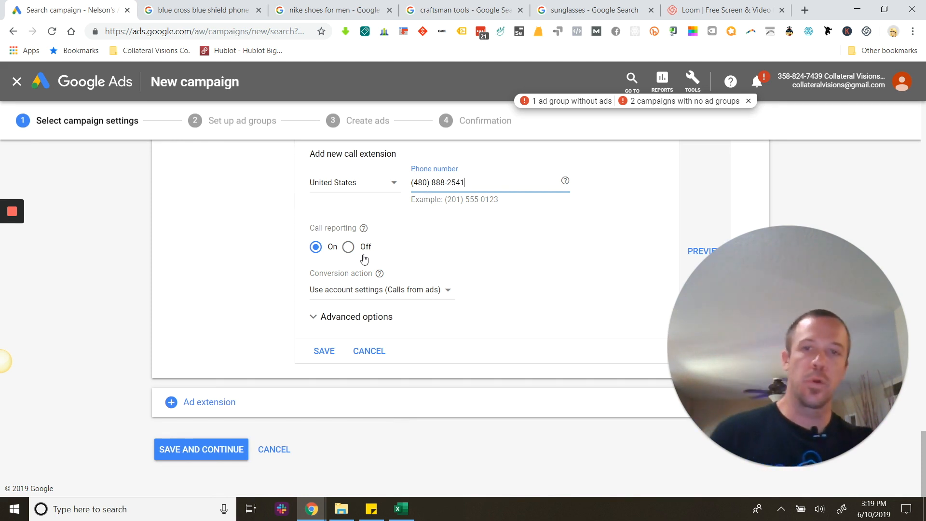
Expand the call extension's advanced options and set its conversion action to "Calls from ads".
{"action": "left_click", "coordinate": [311, 316]}
{"action": "scroll", "coordinate": [413, 300], "scroll_direction": "down", "scroll_amount": 2}
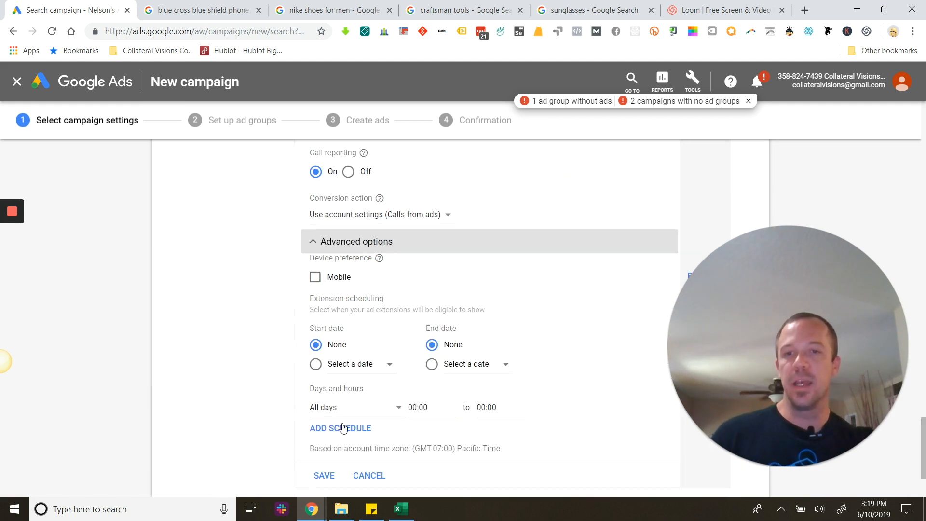
{"action": "left_click", "coordinate": [342, 215]}
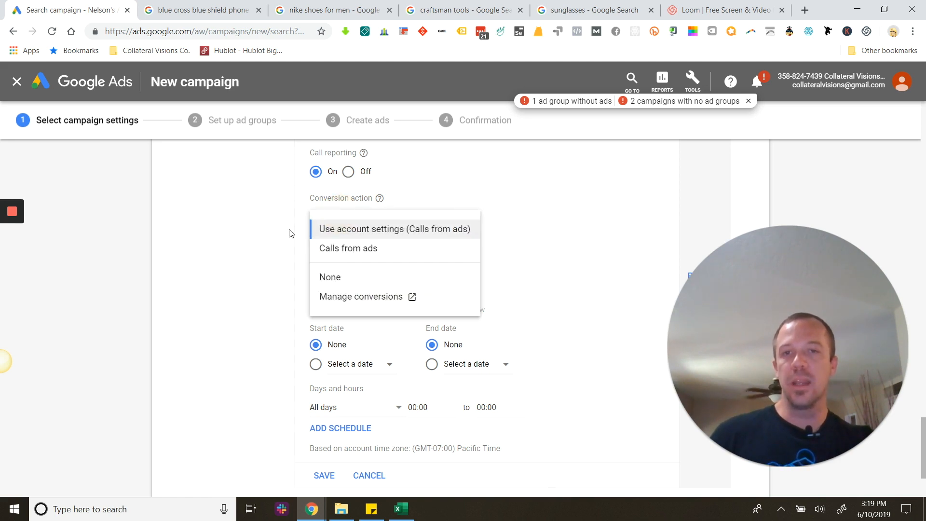
{"action": "scroll", "coordinate": [291, 234], "scroll_direction": "up", "scroll_amount": 2}
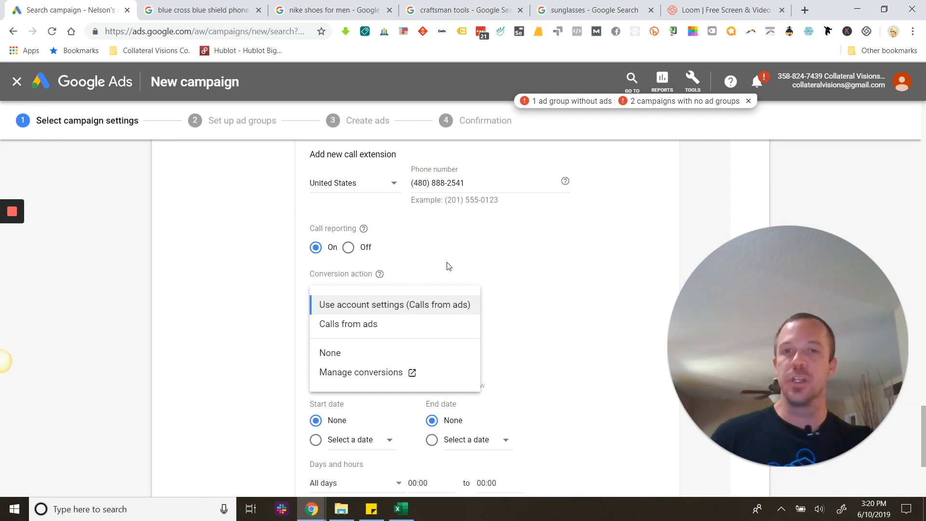
{"action": "left_click", "coordinate": [368, 325]}
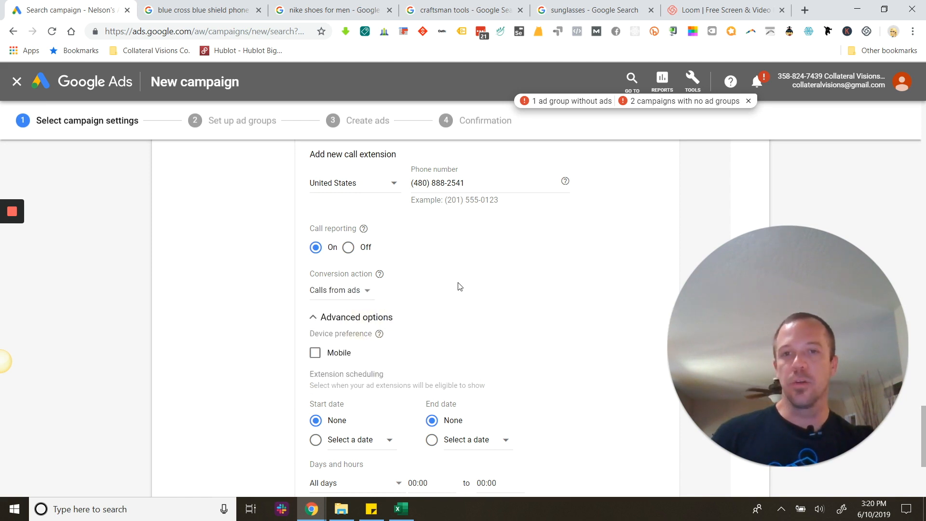
Check the available conversion action choices without changing the selection, and save the new call extension.
{"action": "scroll", "coordinate": [457, 287], "scroll_direction": "up", "scroll_amount": 2}
{"action": "scroll", "coordinate": [458, 290], "scroll_direction": "down", "scroll_amount": 6}
{"action": "scroll", "coordinate": [458, 290], "scroll_direction": "up", "scroll_amount": 6}
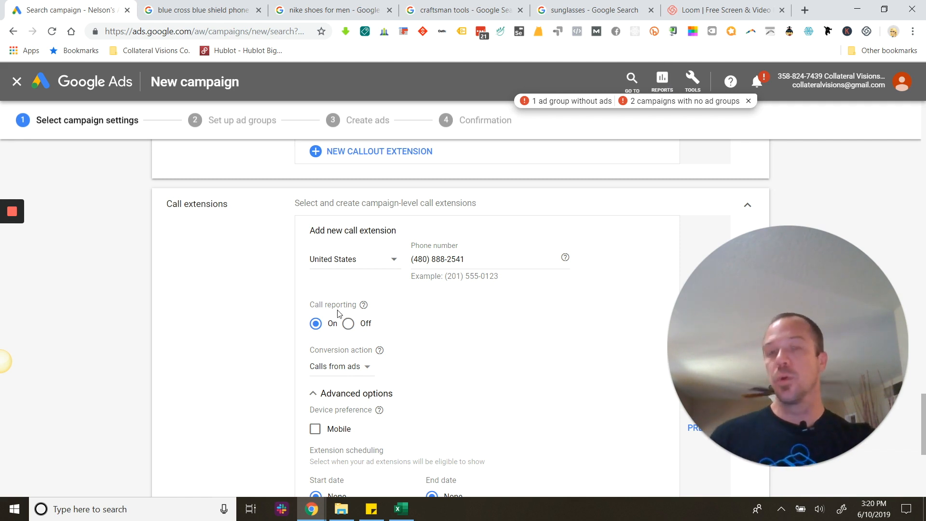
{"action": "left_click", "coordinate": [350, 373]}
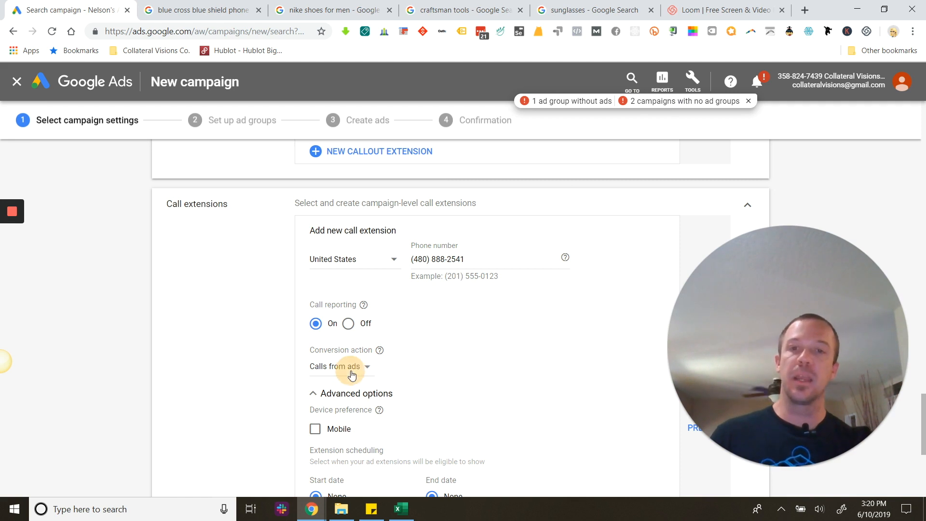
{"action": "left_click", "coordinate": [536, 365]}
{"action": "scroll", "coordinate": [421, 377], "scroll_direction": "down", "scroll_amount": 5}
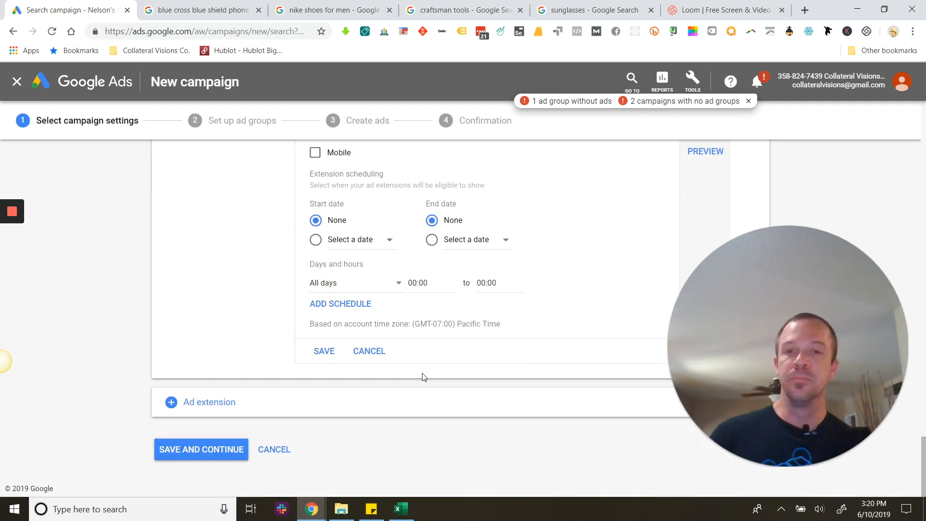
{"action": "left_click", "coordinate": [325, 351]}
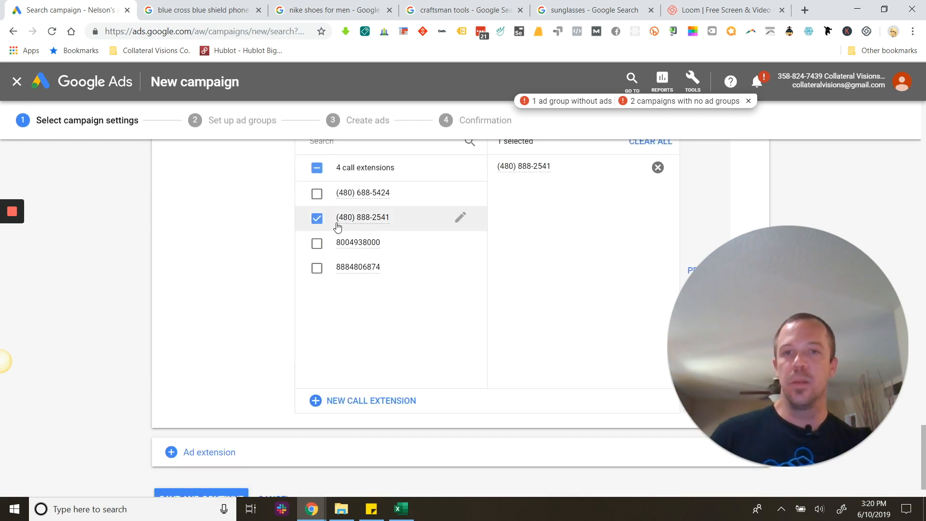
Add the Structured snippet extension type to the campaign and start a new structured snippet extension.
{"action": "scroll", "coordinate": [553, 306], "scroll_direction": "down", "scroll_amount": 1}
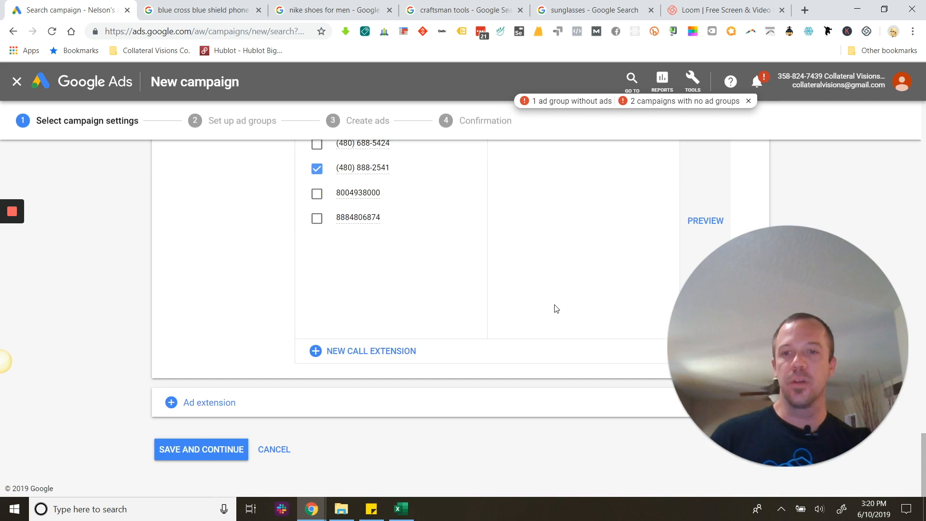
{"action": "left_click", "coordinate": [177, 403]}
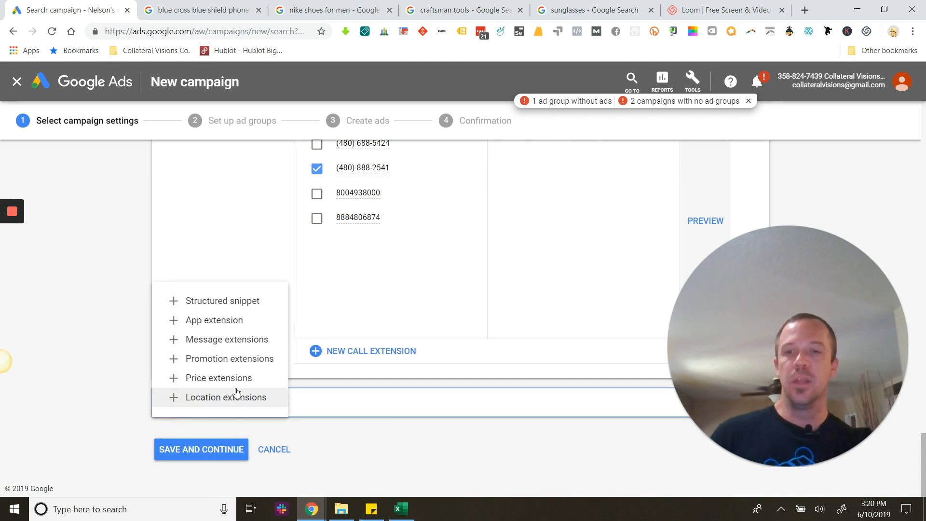
{"action": "left_click", "coordinate": [219, 304]}
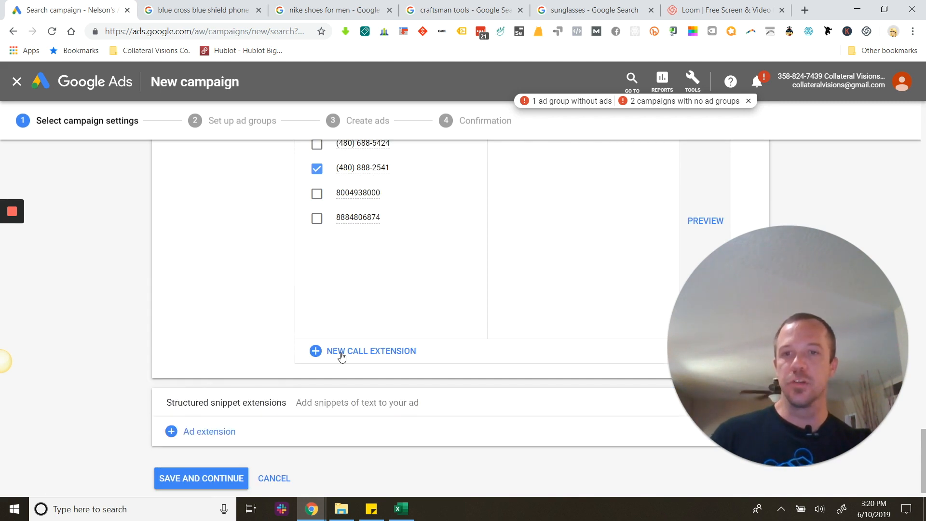
{"action": "left_click", "coordinate": [367, 403]}
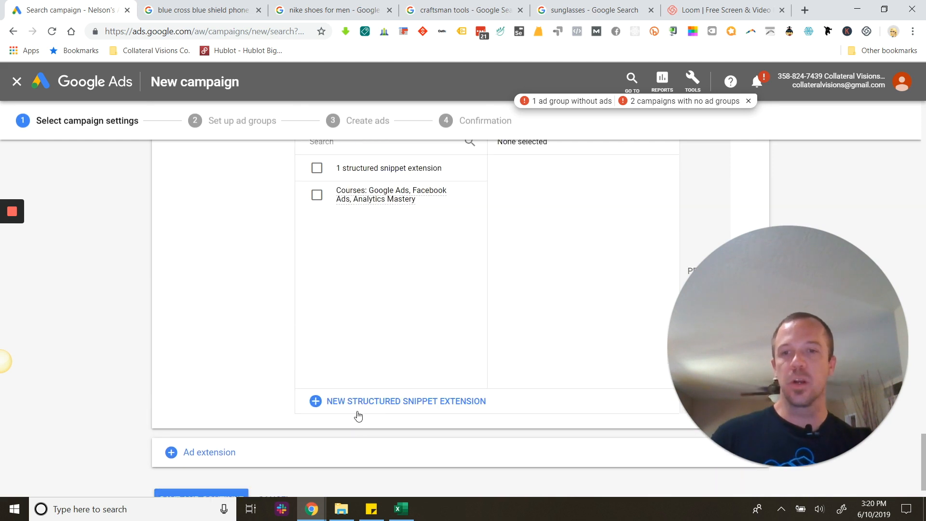
{"action": "left_click", "coordinate": [376, 401]}
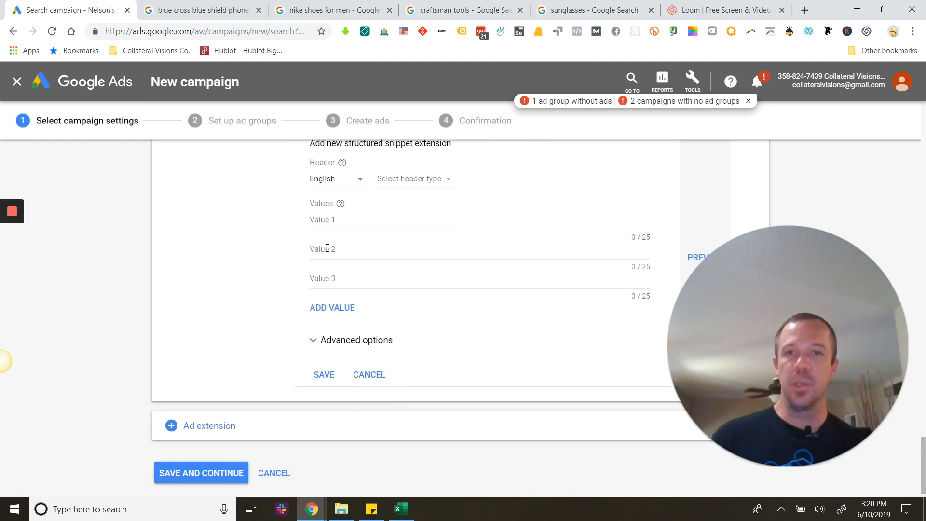
Look through the available header types and choose "Brands" for the new structured snippet.
{"action": "left_click", "coordinate": [430, 182]}
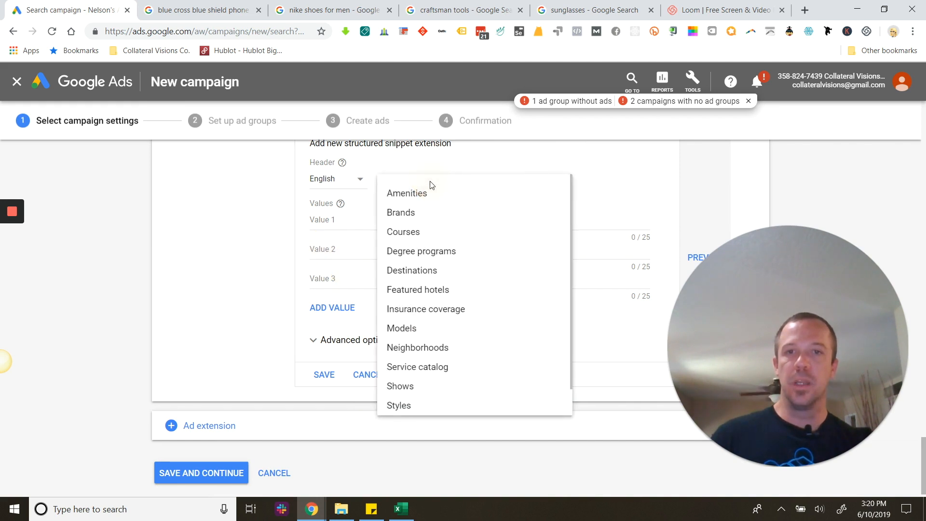
{"action": "scroll", "coordinate": [416, 370], "scroll_direction": "down", "scroll_amount": 1}
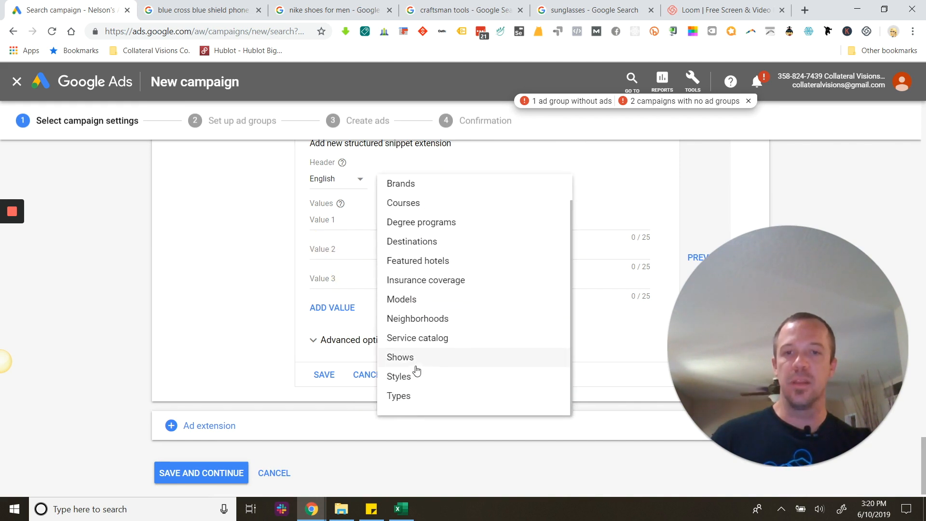
{"action": "scroll", "coordinate": [403, 357], "scroll_direction": "up", "scroll_amount": 1}
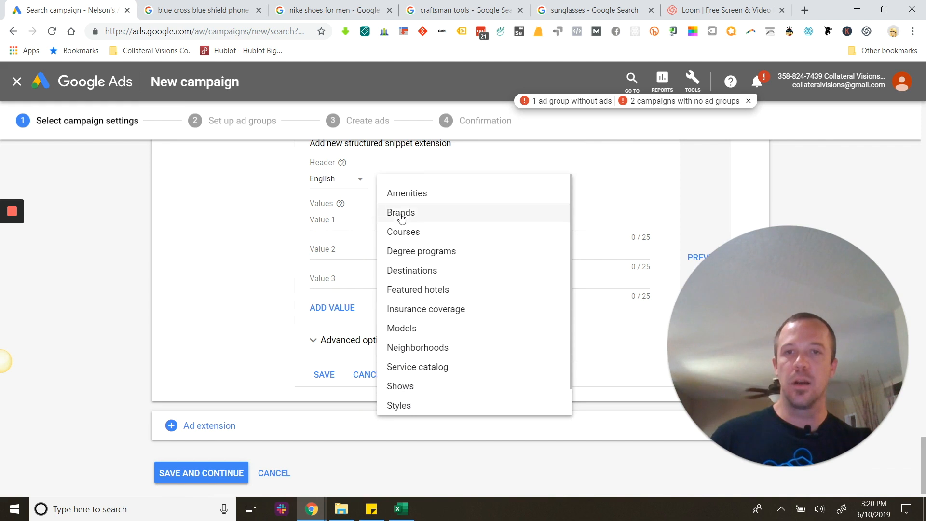
{"action": "left_click", "coordinate": [403, 216]}
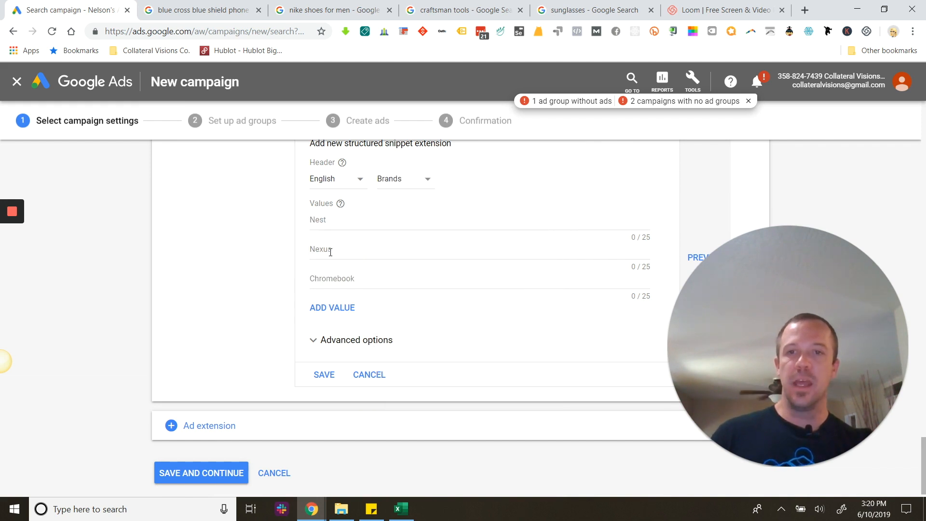
Try the Courses and Featured hotels headers for the structured snippet, and set the header to "Insurance coverage".
{"action": "left_click", "coordinate": [408, 179]}
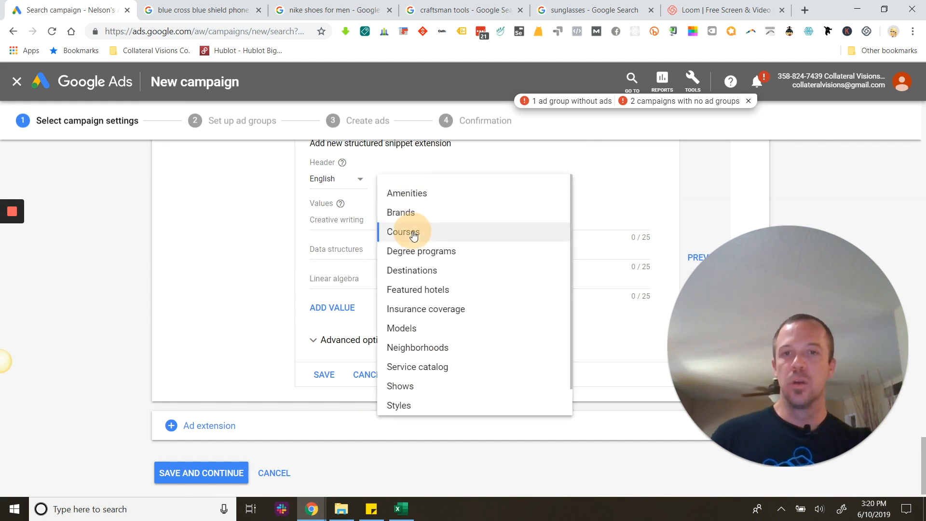
{"action": "left_click", "coordinate": [411, 233]}
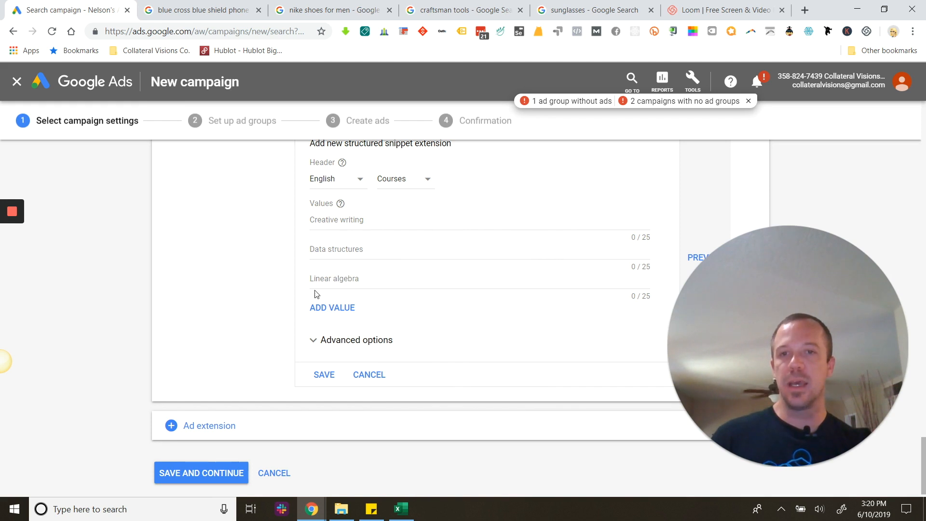
{"action": "left_click", "coordinate": [413, 179]}
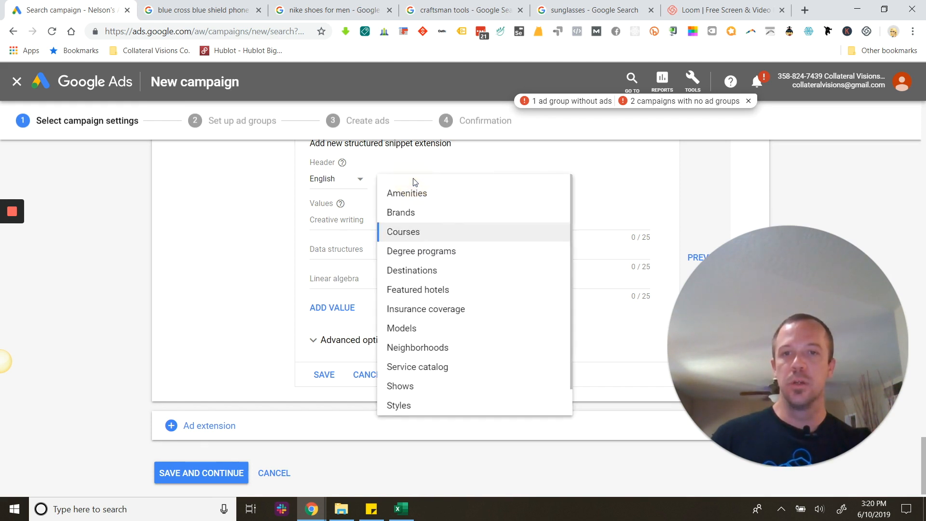
{"action": "left_click", "coordinate": [425, 291]}
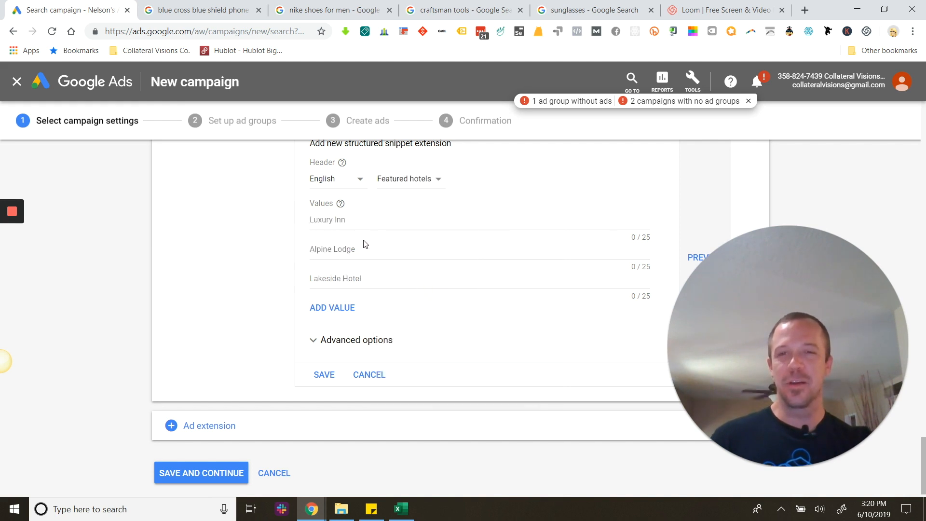
{"action": "left_click", "coordinate": [418, 183]}
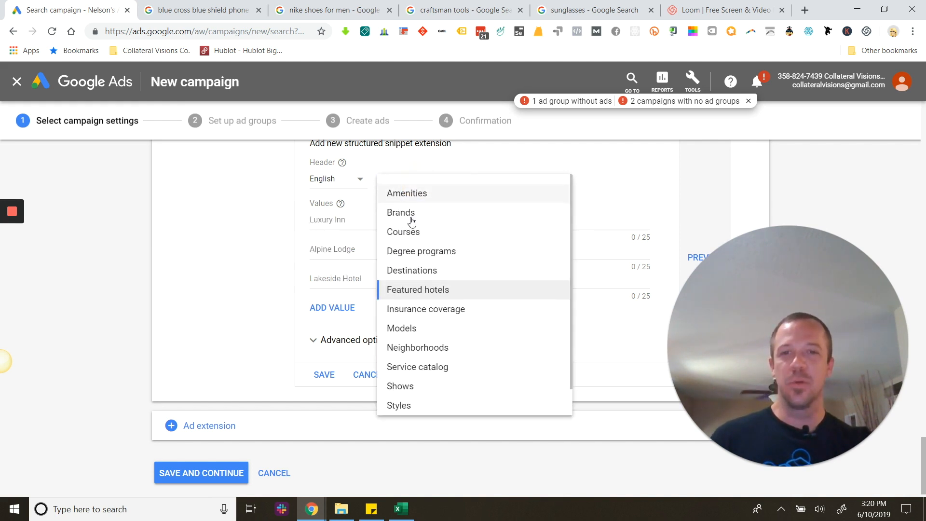
{"action": "left_click", "coordinate": [414, 312]}
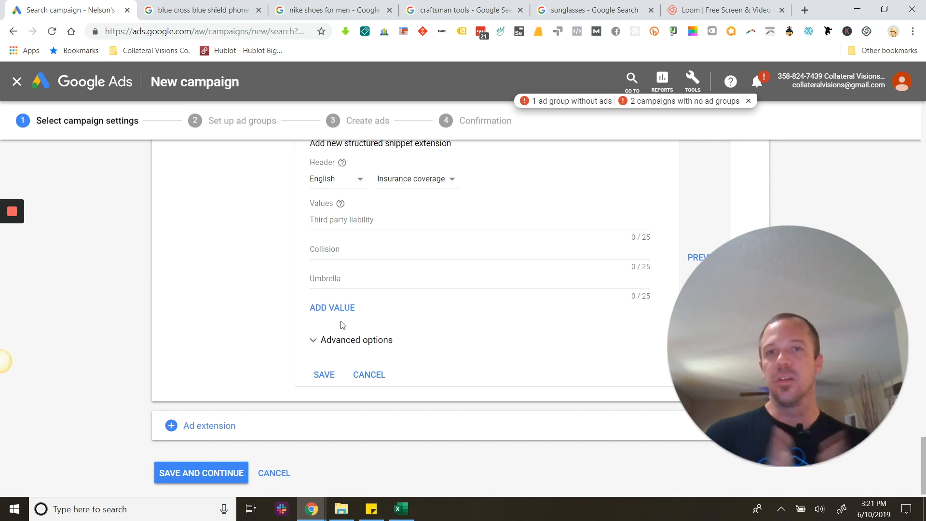
Add the App extension type to the campaign and open its section.
{"action": "scroll", "coordinate": [341, 276], "scroll_direction": "up", "scroll_amount": 6}
{"action": "scroll", "coordinate": [475, 346], "scroll_direction": "down", "scroll_amount": 7}
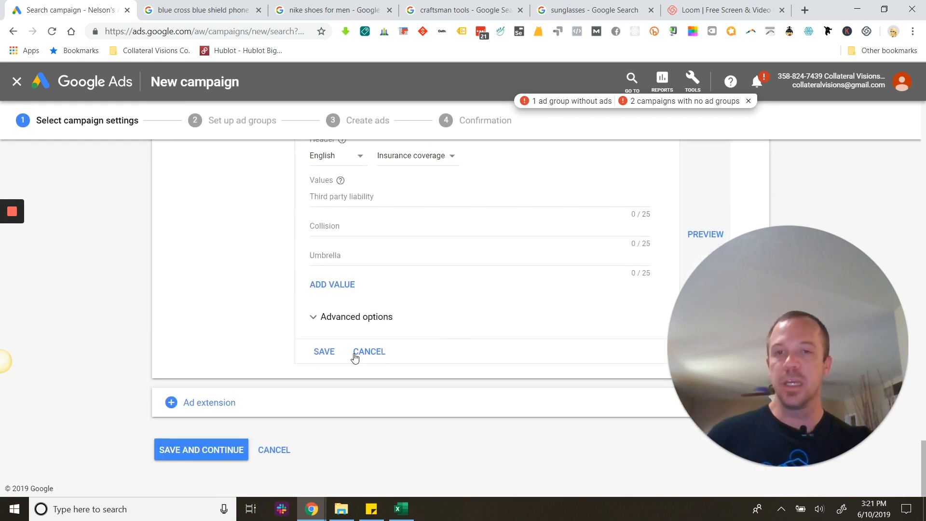
{"action": "left_click", "coordinate": [210, 402]}
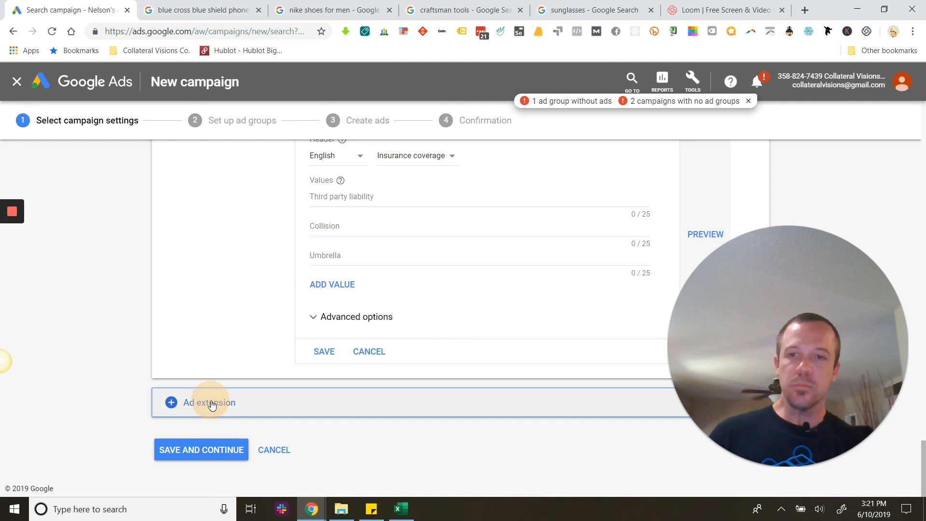
{"action": "left_click", "coordinate": [226, 325]}
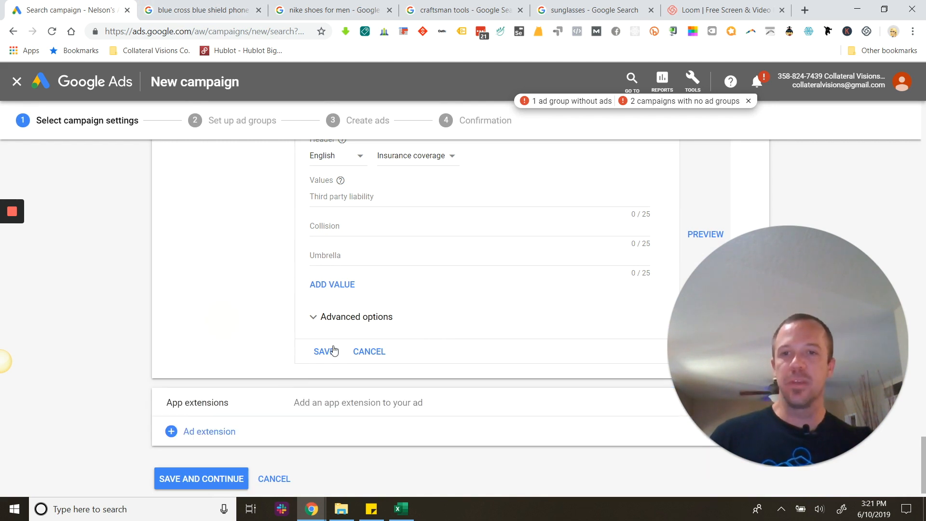
{"action": "left_click", "coordinate": [363, 406]}
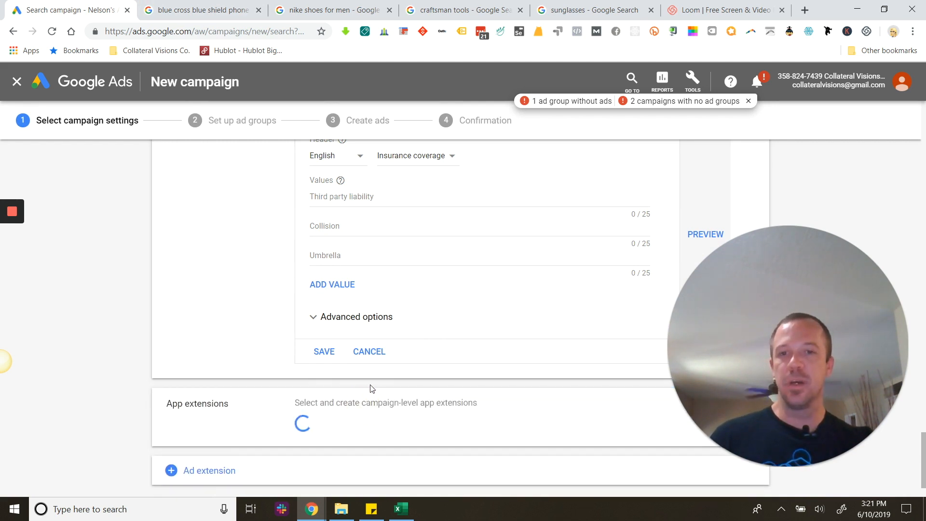
Start a new Android app extension for the TimeTune app found by searching for "gmail", and check its link text and advanced options.
{"action": "left_click", "coordinate": [354, 355]}
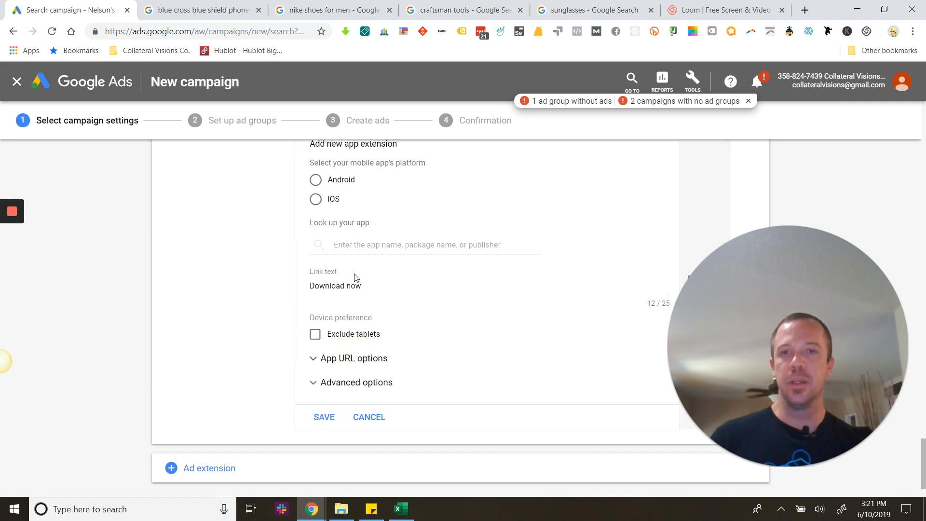
{"action": "left_click", "coordinate": [319, 259]}
{"action": "left_click", "coordinate": [357, 321]}
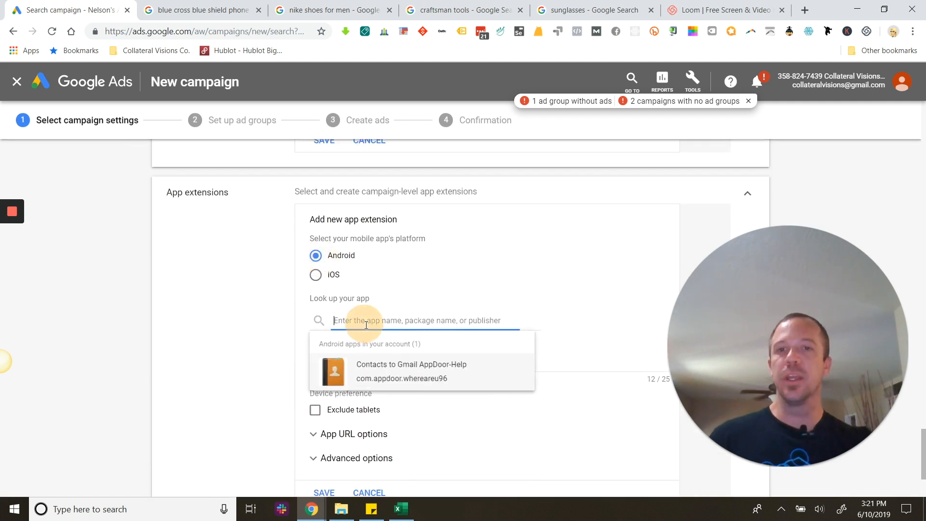
{"action": "type", "text": "gmail"}
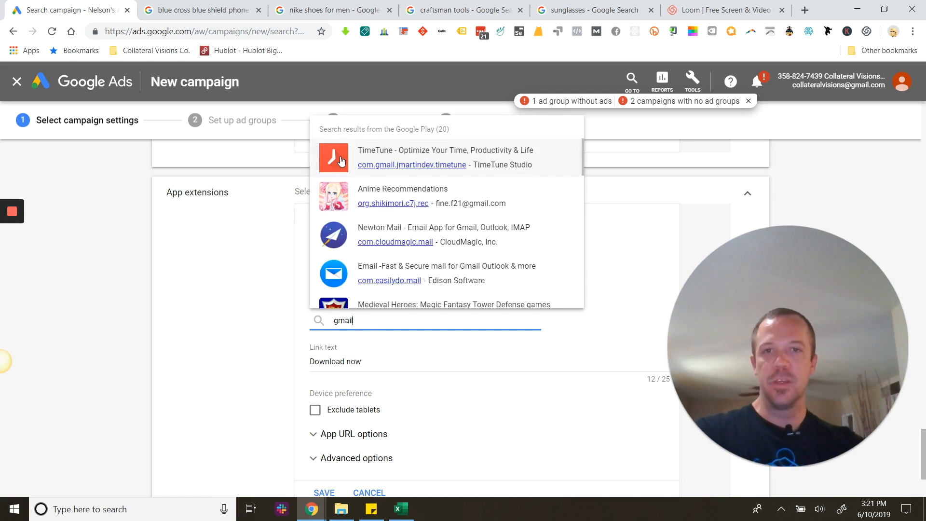
{"action": "left_click", "coordinate": [477, 158]}
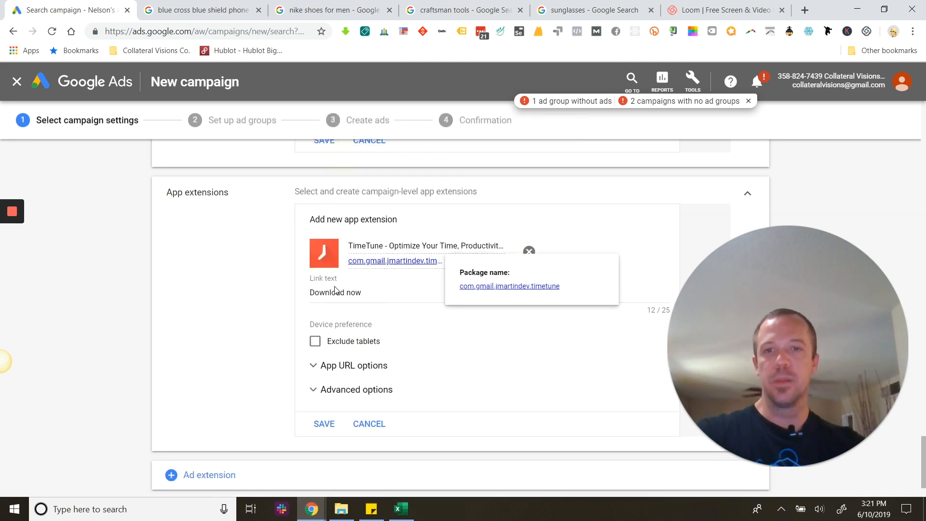
{"action": "left_click", "coordinate": [312, 295]}
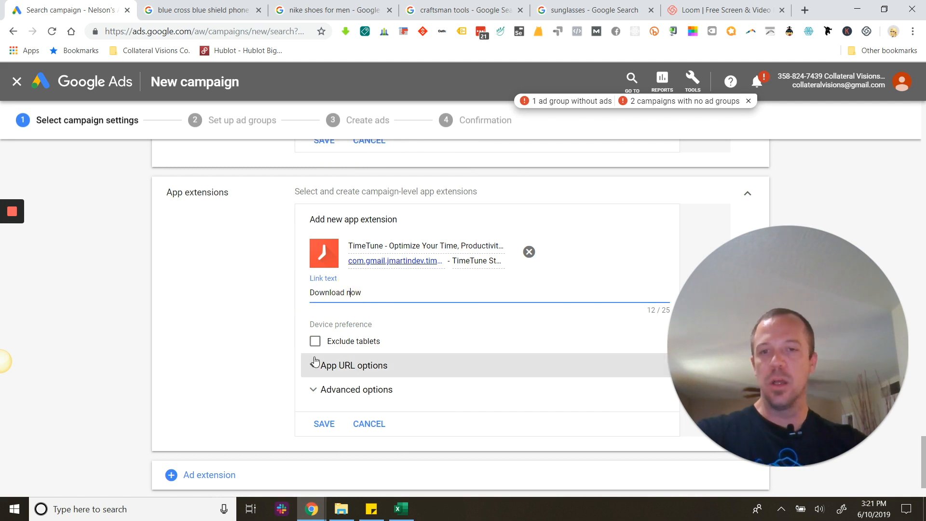
{"action": "left_click", "coordinate": [315, 392]}
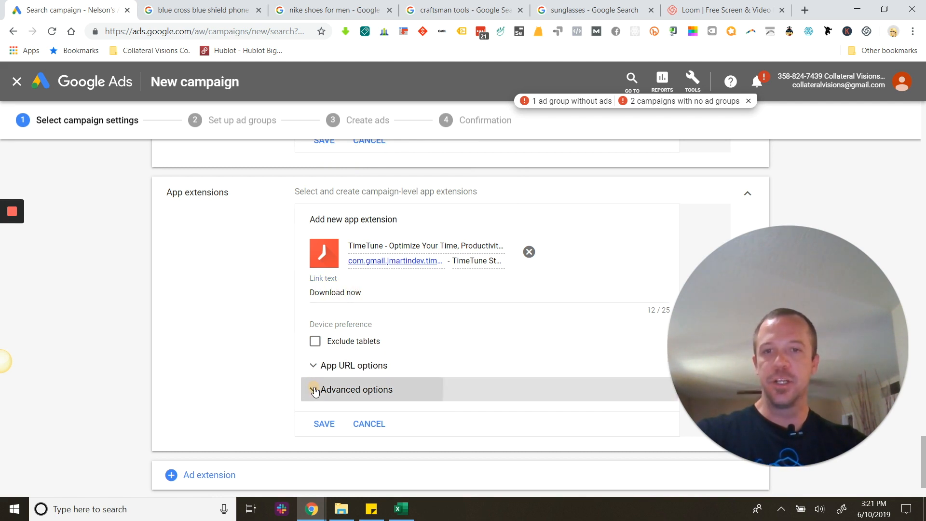
{"action": "left_click", "coordinate": [311, 388]}
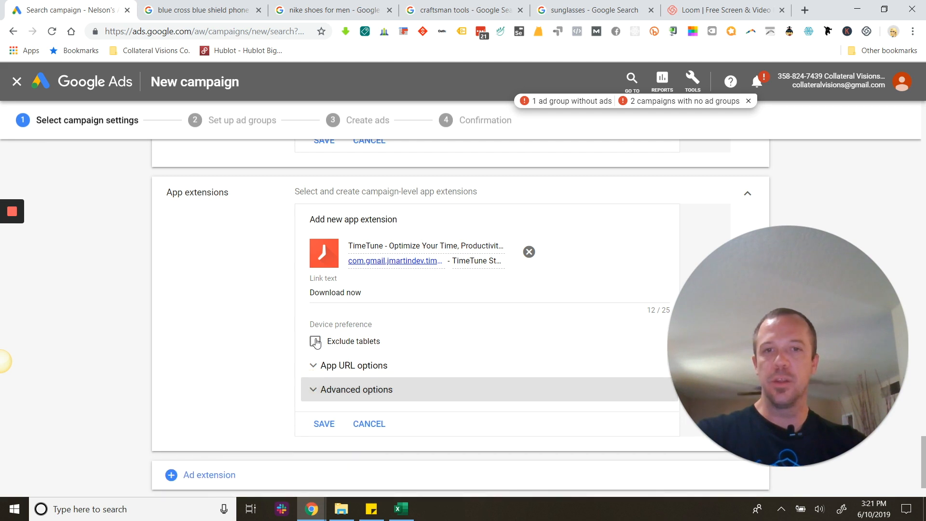
Cancel the new app extension, and try selecting the existing Android "Download Gmail Helper" app extension before deselecting it.
{"action": "scroll", "coordinate": [388, 342], "scroll_direction": "down", "scroll_amount": 2}
{"action": "left_click", "coordinate": [374, 351]}
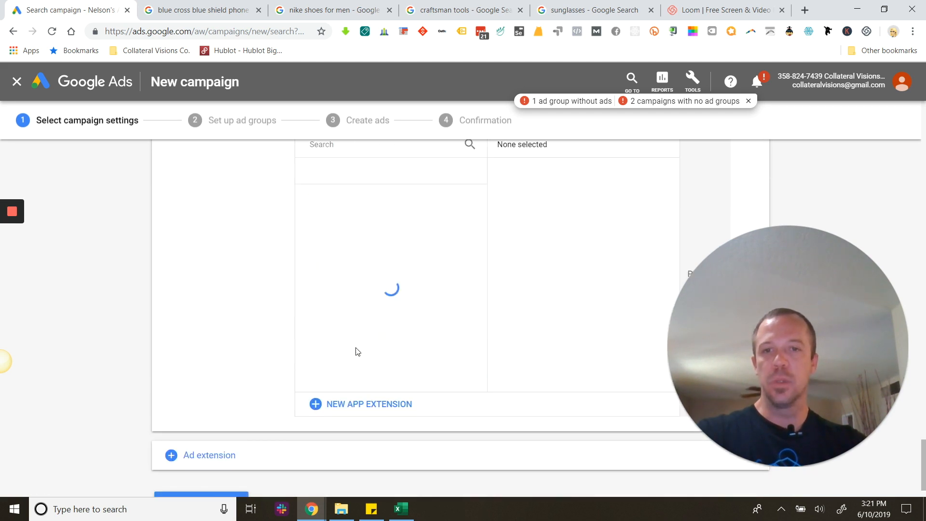
{"action": "left_click", "coordinate": [431, 292]}
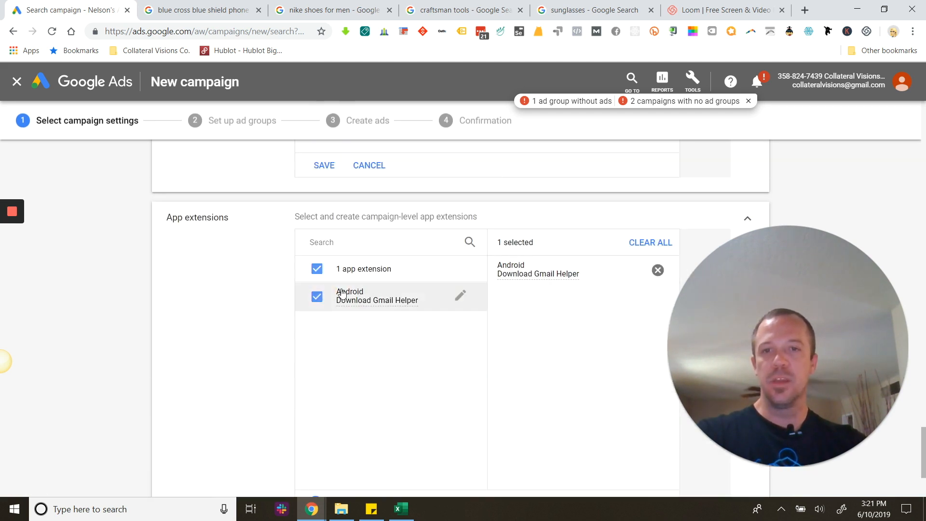
{"action": "left_click", "coordinate": [316, 269]}
Add the Message extension type to the campaign and select the existing message extension with the text "I'd like to know more. Please text me back".
{"action": "scroll", "coordinate": [362, 320], "scroll_direction": "down", "scroll_amount": 3}
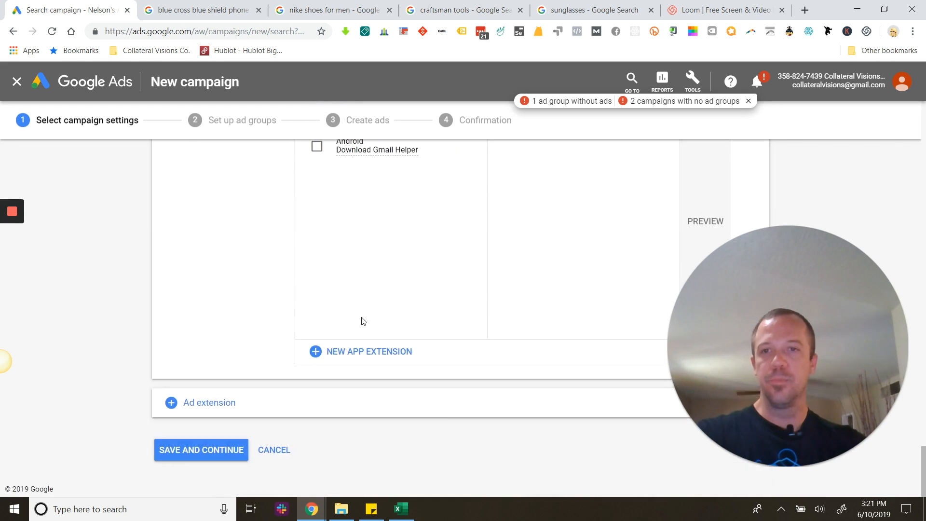
{"action": "left_click", "coordinate": [186, 403]}
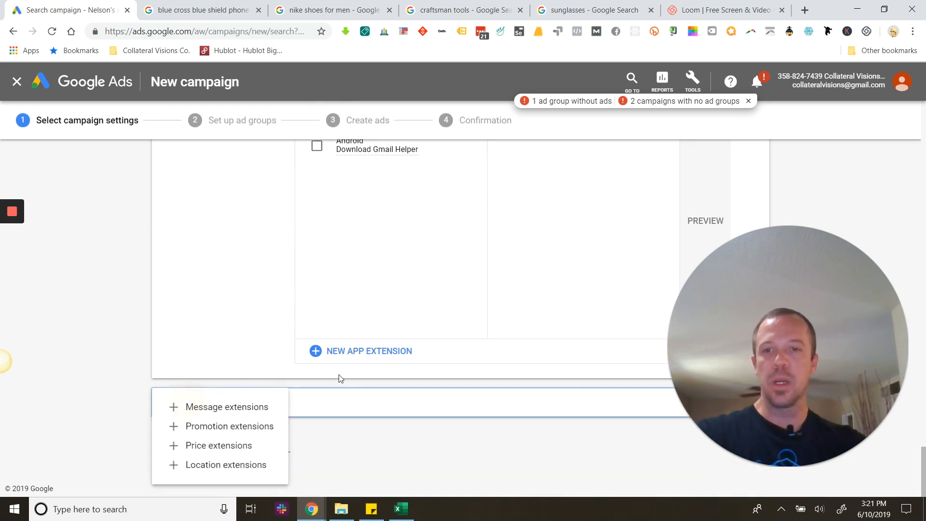
{"action": "left_click", "coordinate": [228, 409]}
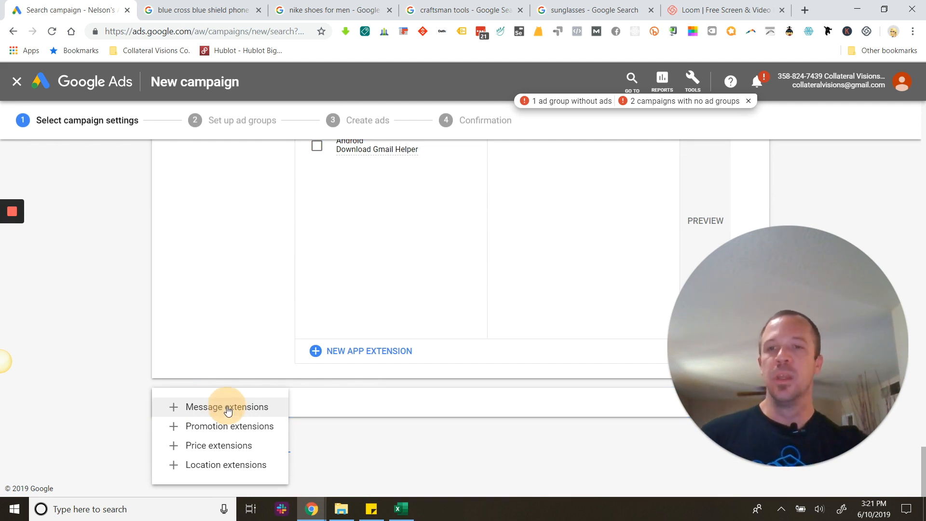
{"action": "left_click", "coordinate": [351, 403]}
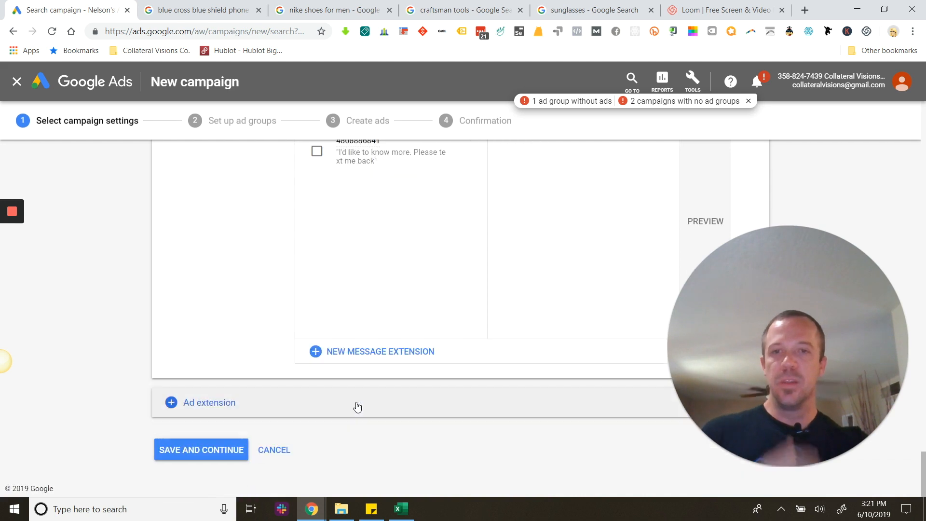
{"action": "left_click", "coordinate": [352, 157]}
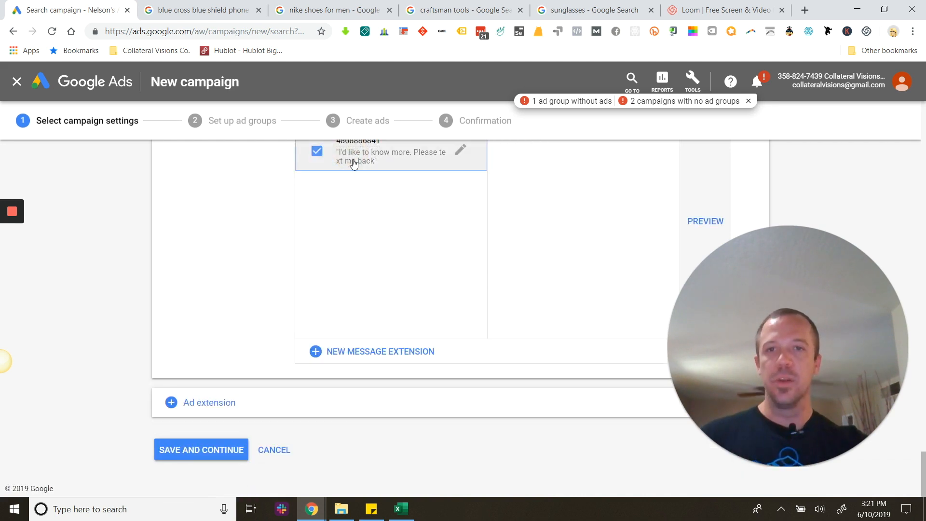
Start a new message extension, set its message delivery to "Phone number", and enter the business's phone number.
{"action": "left_click", "coordinate": [360, 355]}
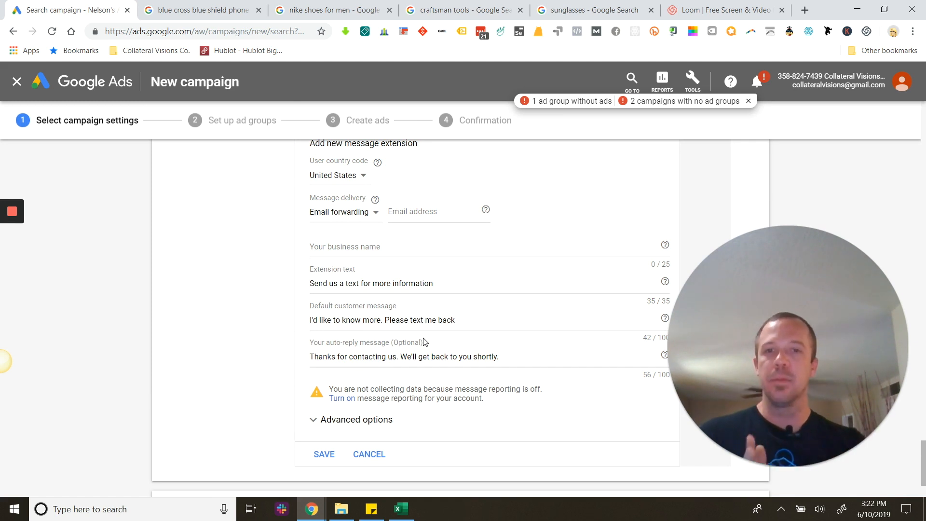
{"action": "left_click", "coordinate": [353, 213]}
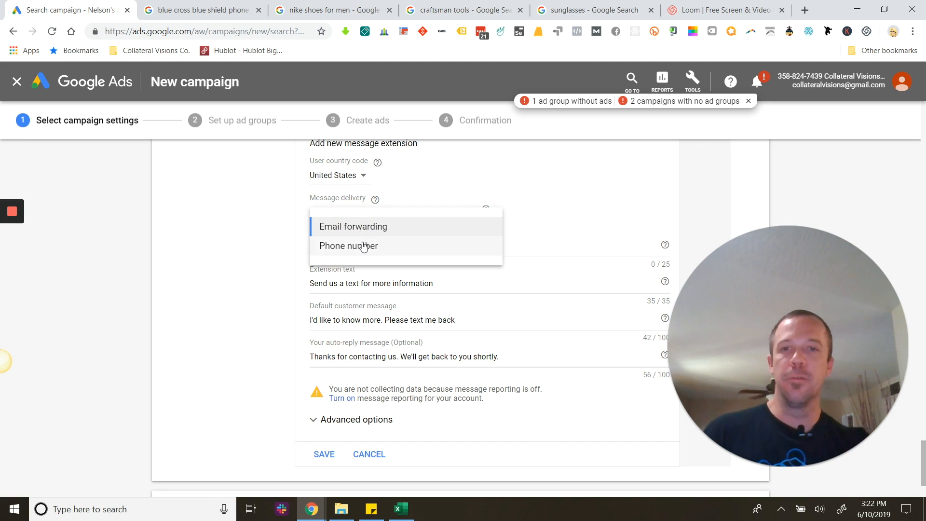
{"action": "left_click", "coordinate": [364, 247]}
{"action": "left_click", "coordinate": [408, 213]}
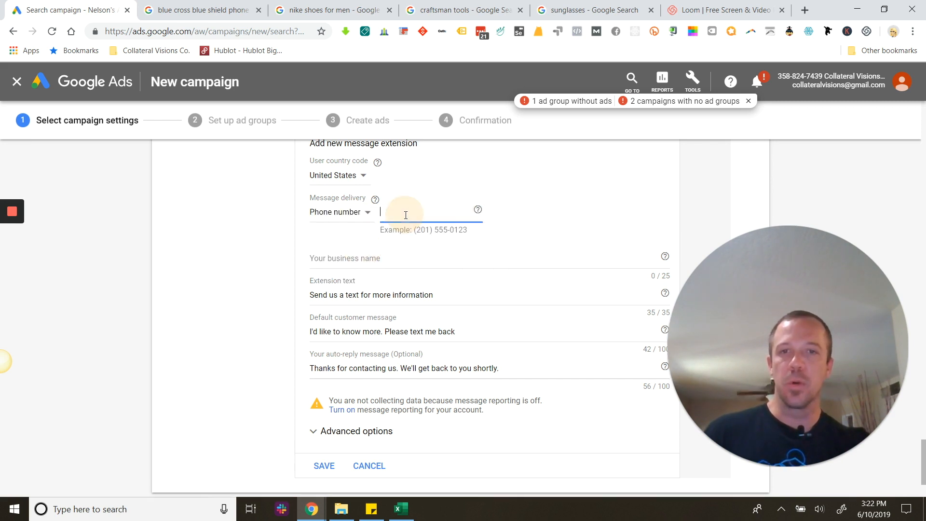
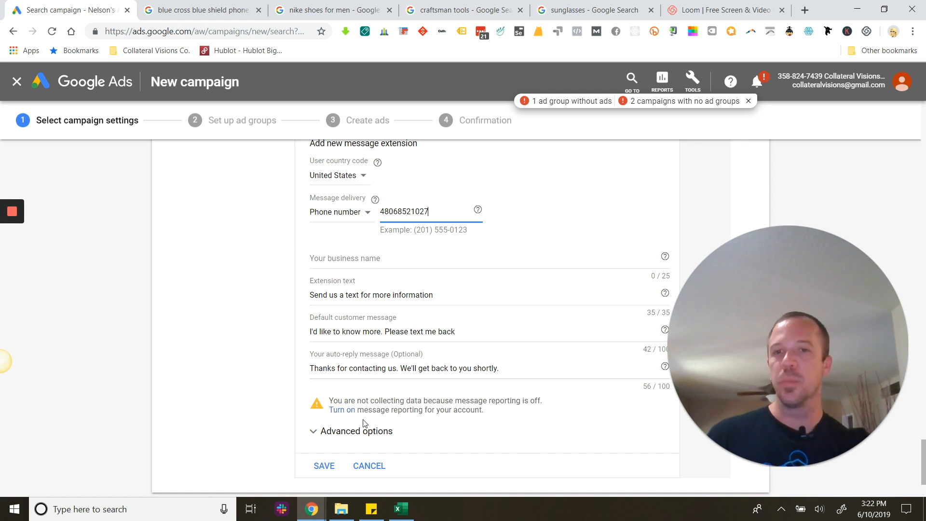
Check the scheduling settings in the message extension's advanced options, and cancel the new message extension.
{"action": "left_click", "coordinate": [342, 431]}
{"action": "scroll", "coordinate": [342, 427], "scroll_direction": "down", "scroll_amount": 5}
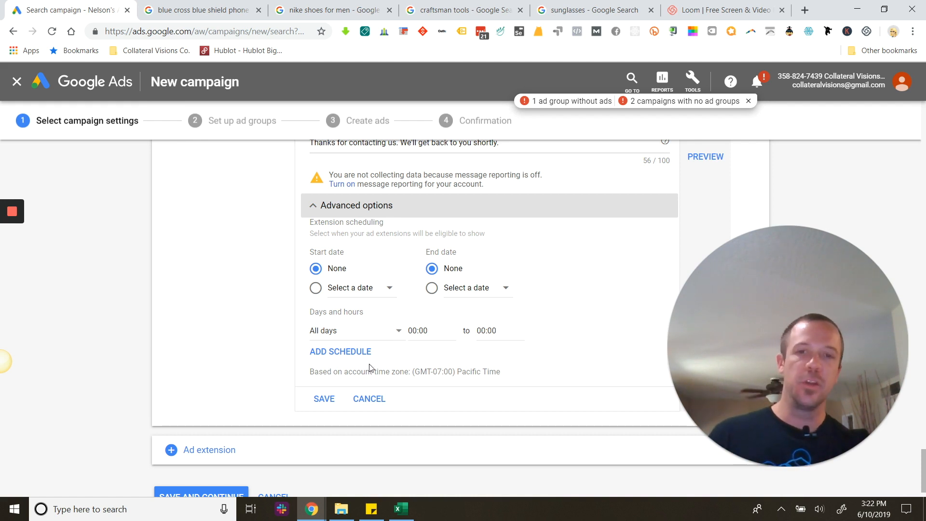
{"action": "left_click", "coordinate": [378, 408]}
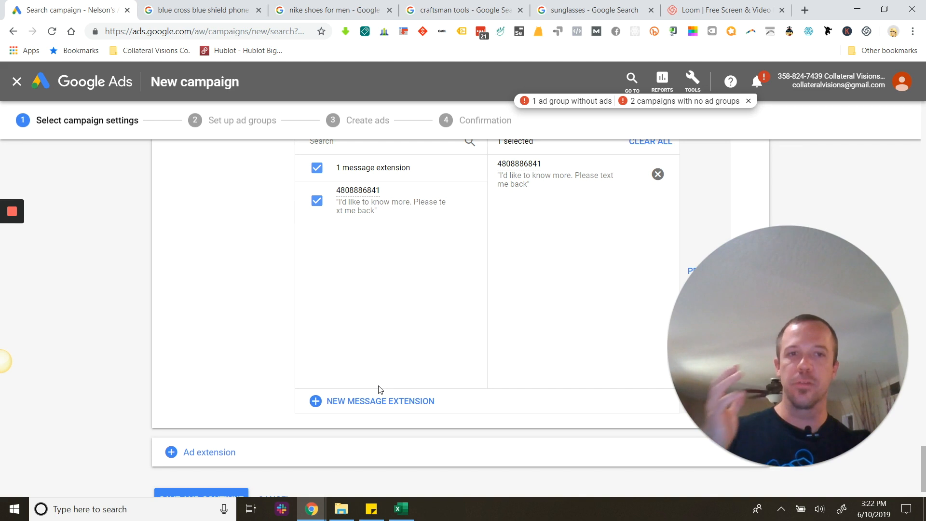
Collapse the Message extensions and App extensions sections.
{"action": "scroll", "coordinate": [378, 390], "scroll_direction": "down", "scroll_amount": 1}
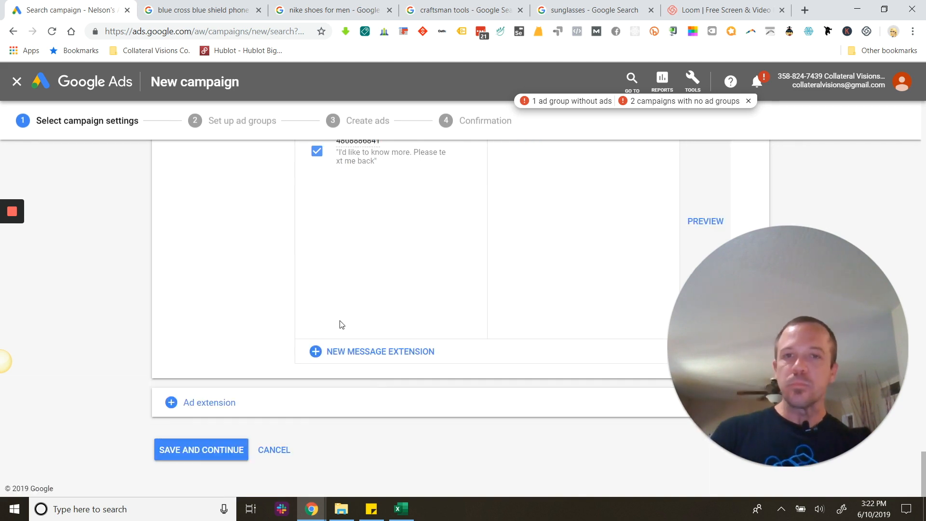
{"action": "scroll", "coordinate": [366, 329], "scroll_direction": "up", "scroll_amount": 9}
{"action": "scroll", "coordinate": [352, 331], "scroll_direction": "down", "scroll_amount": 9}
{"action": "scroll", "coordinate": [356, 339], "scroll_direction": "up", "scroll_amount": 4}
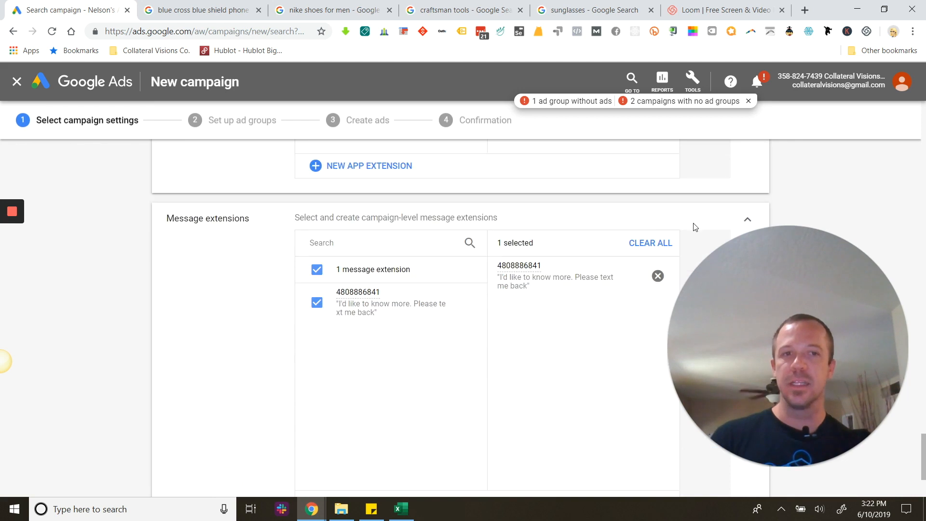
{"action": "left_click", "coordinate": [750, 218]}
{"action": "scroll", "coordinate": [743, 213], "scroll_direction": "up", "scroll_amount": 3}
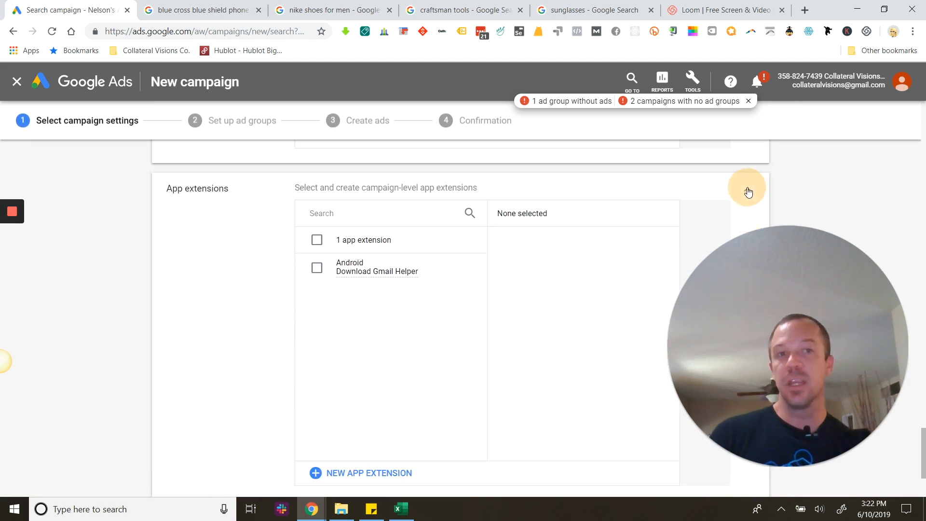
{"action": "left_click", "coordinate": [750, 190]}
Collapse the Structured snippet, Call and Callout extensions sections.
{"action": "scroll", "coordinate": [752, 208], "scroll_direction": "up", "scroll_amount": 5}
{"action": "scroll", "coordinate": [754, 213], "scroll_direction": "down", "scroll_amount": 1}
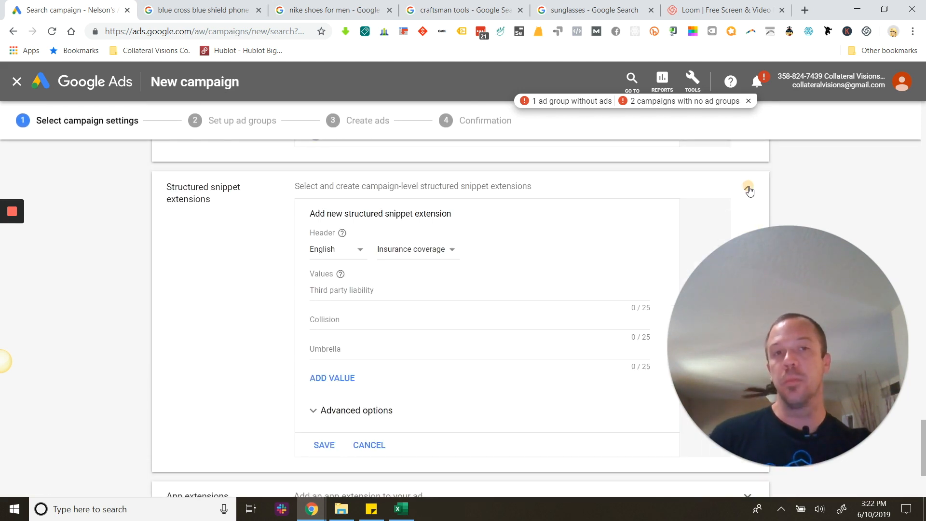
{"action": "left_click", "coordinate": [748, 187]}
{"action": "scroll", "coordinate": [747, 181], "scroll_direction": "up", "scroll_amount": 5}
{"action": "scroll", "coordinate": [753, 205], "scroll_direction": "down", "scroll_amount": 1}
{"action": "left_click", "coordinate": [748, 207]}
{"action": "scroll", "coordinate": [751, 201], "scroll_direction": "up", "scroll_amount": 4}
{"action": "scroll", "coordinate": [750, 200], "scroll_direction": "up", "scroll_amount": 2}
{"action": "left_click", "coordinate": [746, 164]}
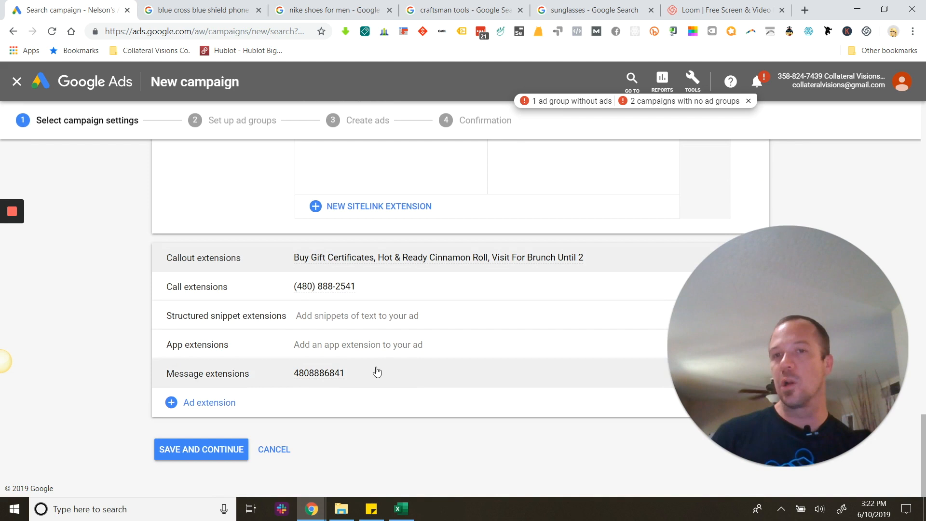
Add promotion extensions to the campaign and select the existing "Summer Sale - Up to 50% off All Camping Gear" promotion.
{"action": "left_click", "coordinate": [228, 402]}
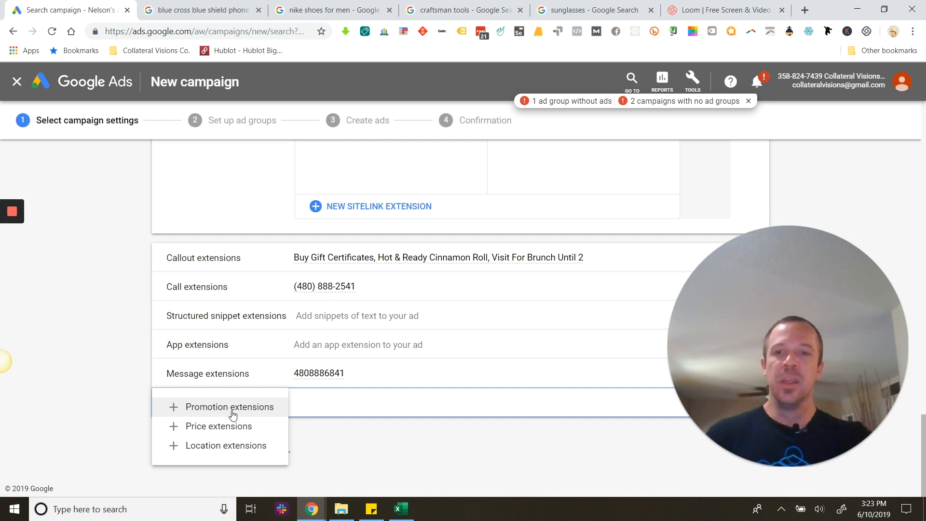
{"action": "left_click", "coordinate": [222, 407]}
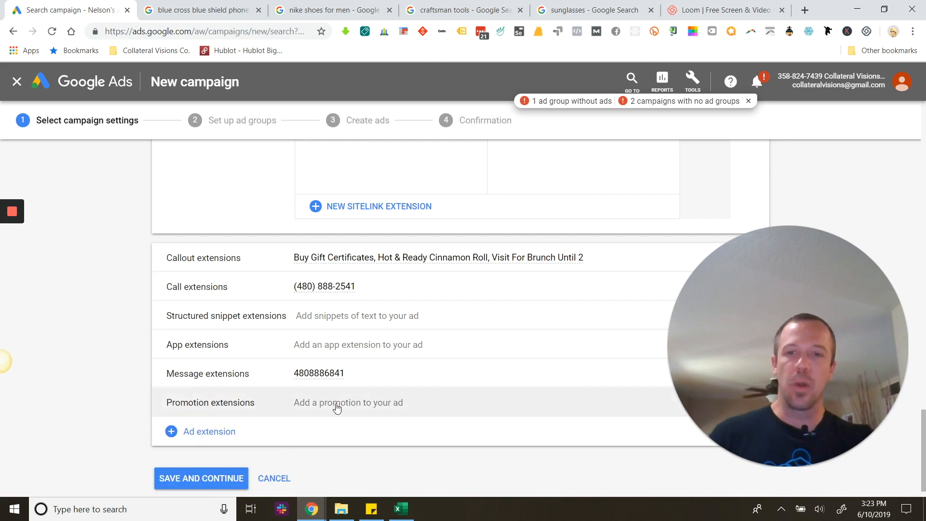
{"action": "left_click", "coordinate": [337, 406]}
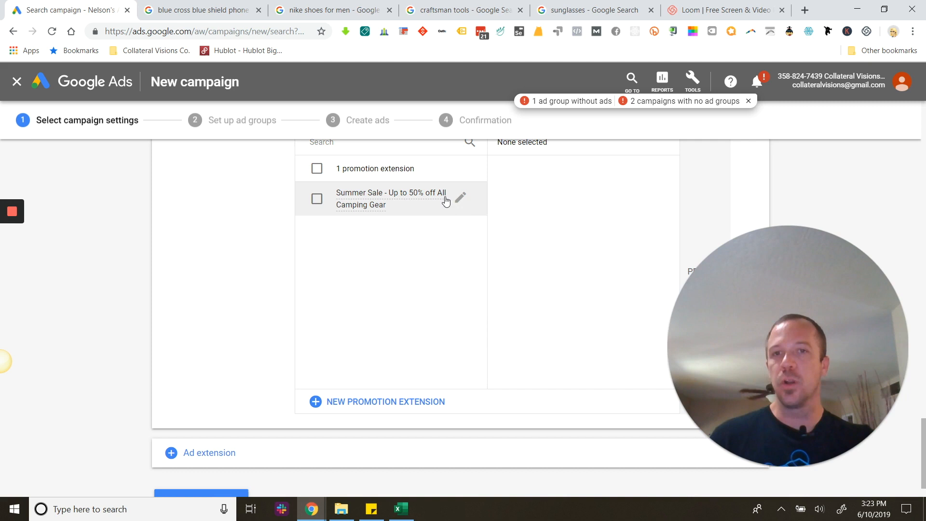
{"action": "left_click", "coordinate": [372, 201]}
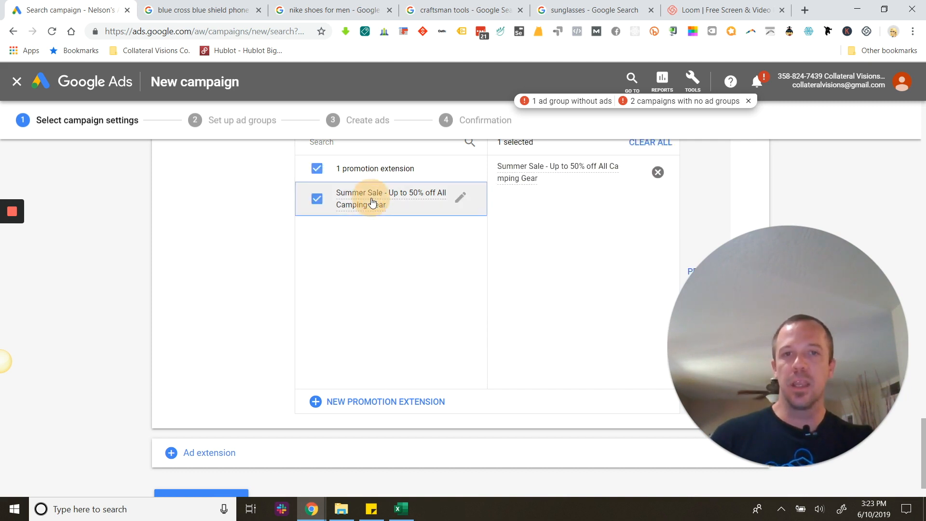
Start a new promotion extension and set its occasion to "Summer Sale".
{"action": "left_click", "coordinate": [374, 407]}
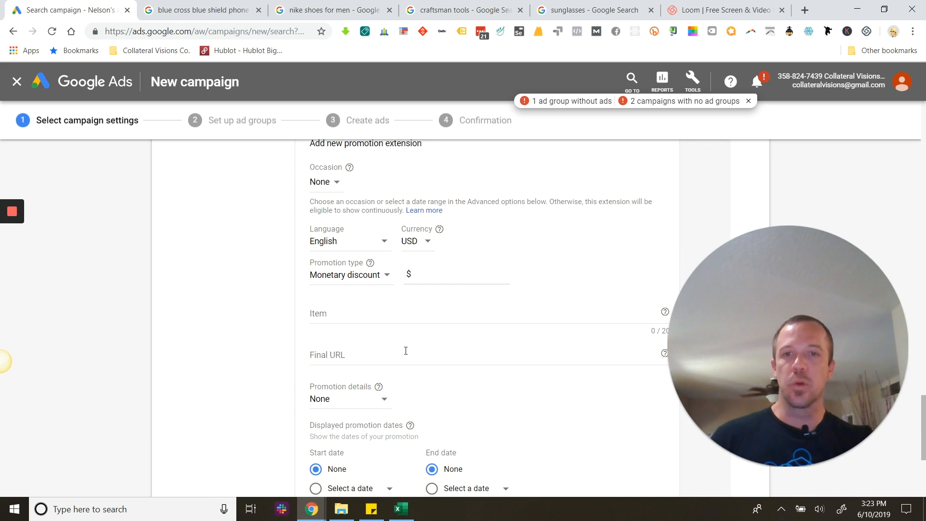
{"action": "scroll", "coordinate": [406, 351], "scroll_direction": "up", "scroll_amount": 2}
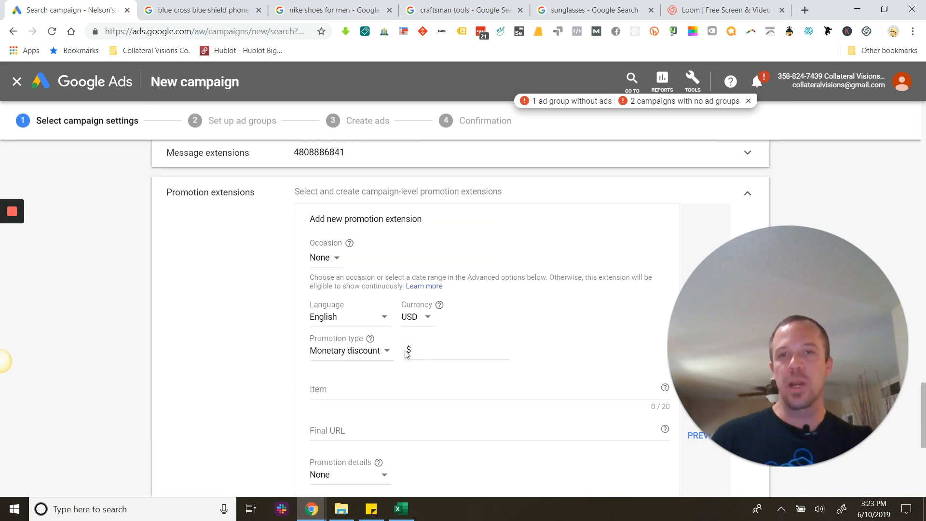
{"action": "left_click", "coordinate": [333, 262]}
{"action": "scroll", "coordinate": [362, 424], "scroll_direction": "down", "scroll_amount": 5}
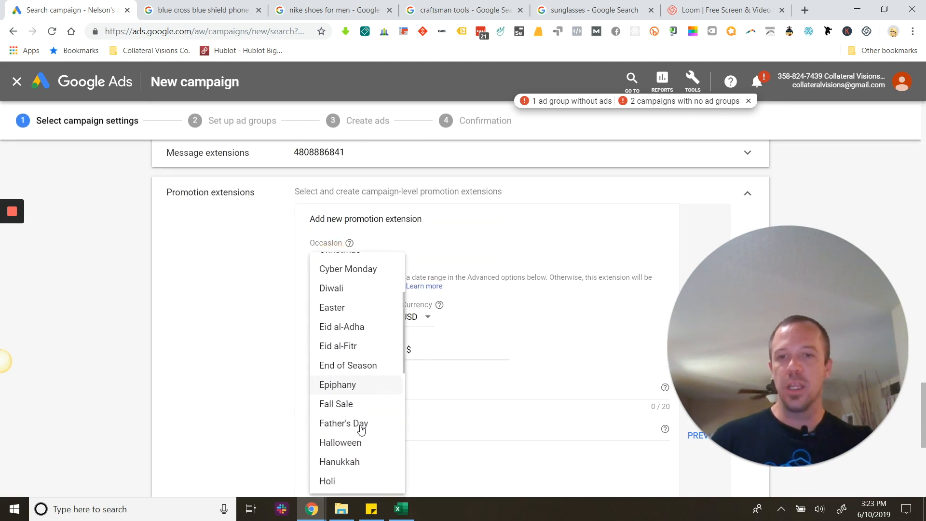
{"action": "scroll", "coordinate": [362, 424], "scroll_direction": "down", "scroll_amount": 5}
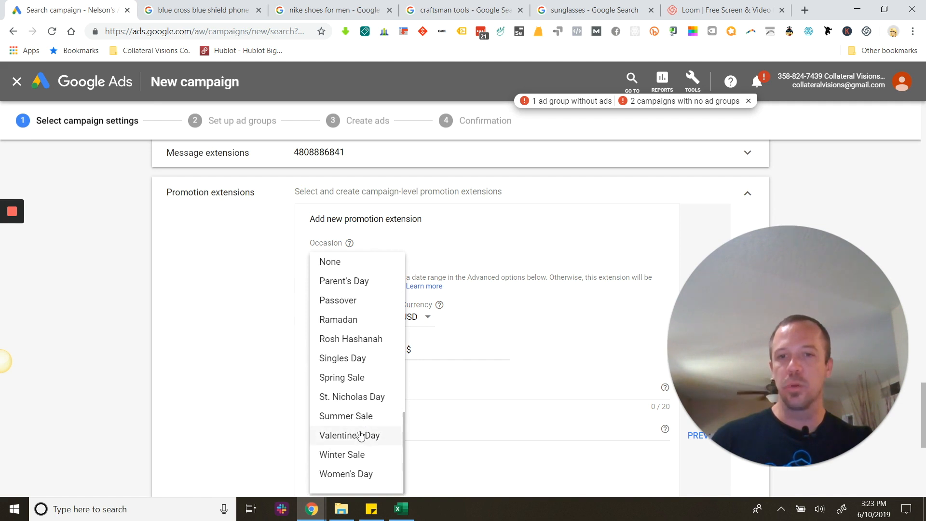
{"action": "left_click", "coordinate": [359, 422]}
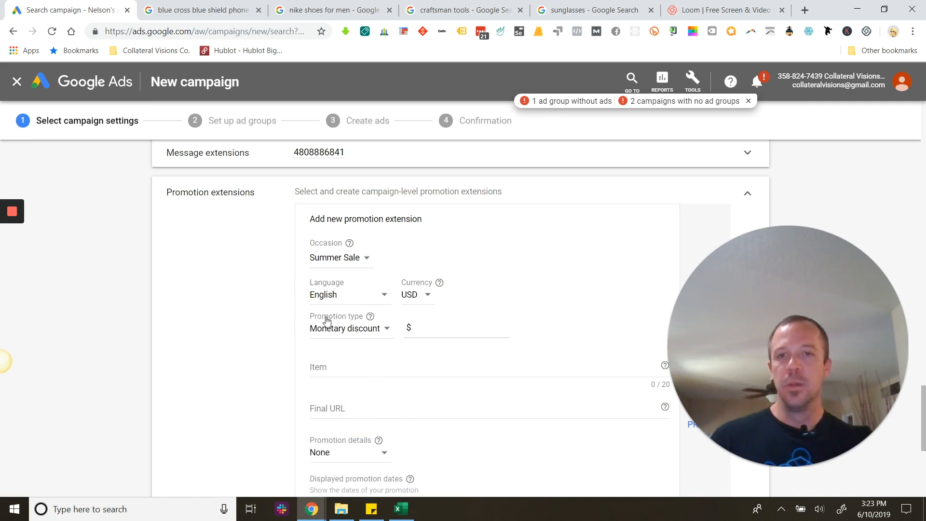
Check the currency and promotion type options, keep USD and "Monetary discount", and set the discount to $100.
{"action": "left_click", "coordinate": [429, 299]}
{"action": "left_click", "coordinate": [492, 292]}
{"action": "left_click", "coordinate": [360, 335]}
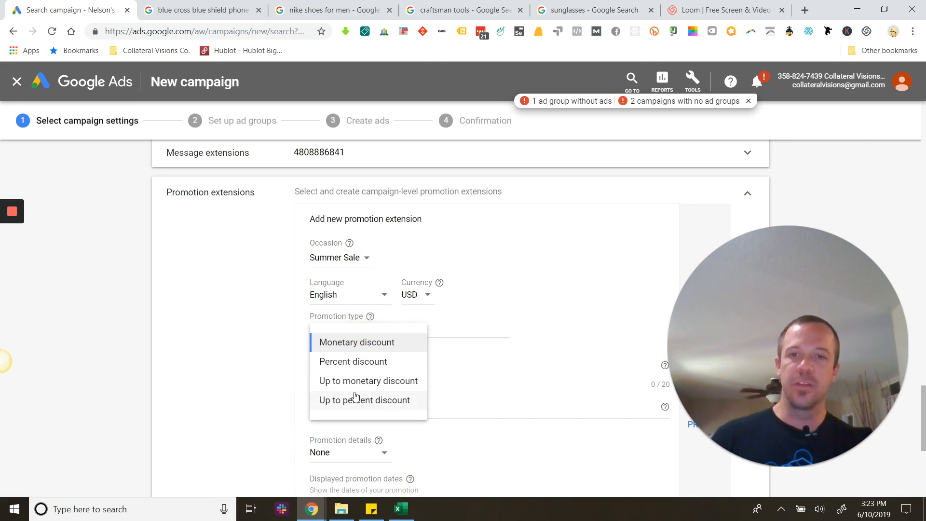
{"action": "left_click", "coordinate": [531, 319]}
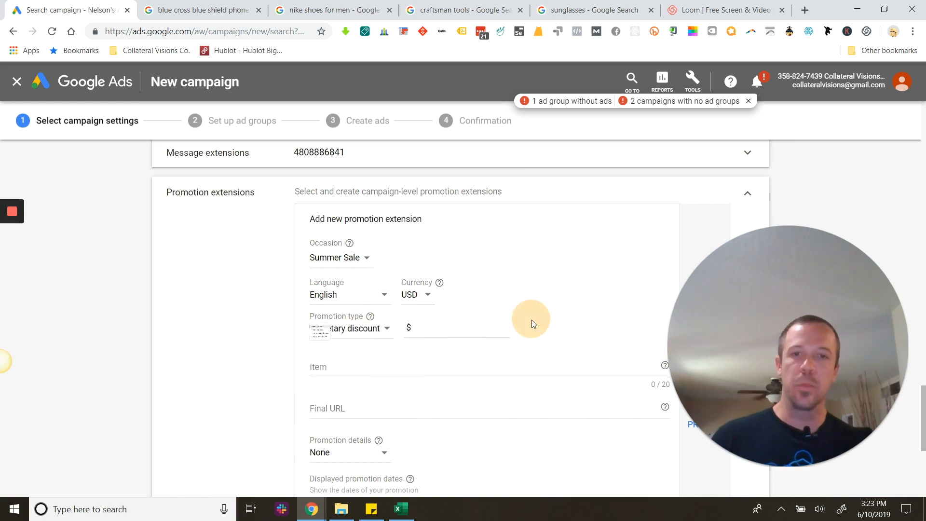
{"action": "left_click", "coordinate": [422, 329]}
{"action": "type", "text": "100"}
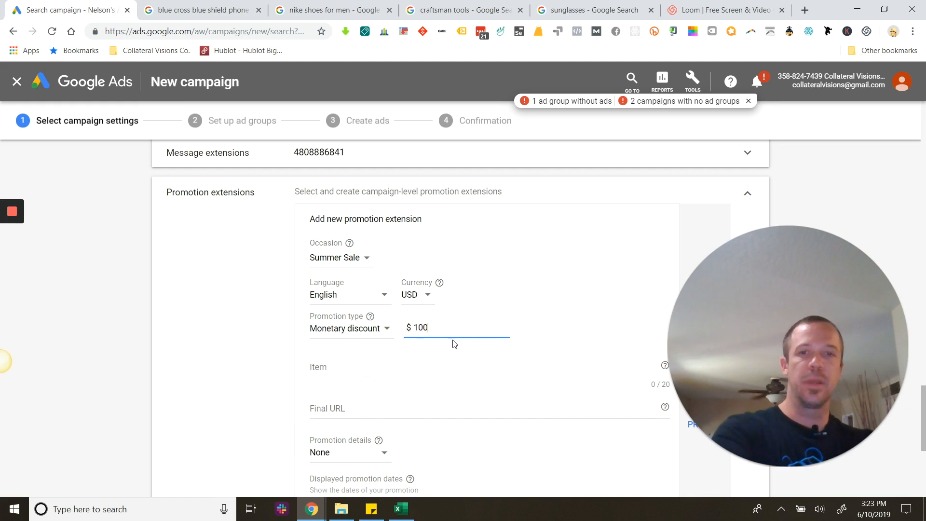
Enter "Grill & Outdoor gear" as the promotion's item, keeping it within the 20-character limit.
{"action": "left_click", "coordinate": [440, 366]}
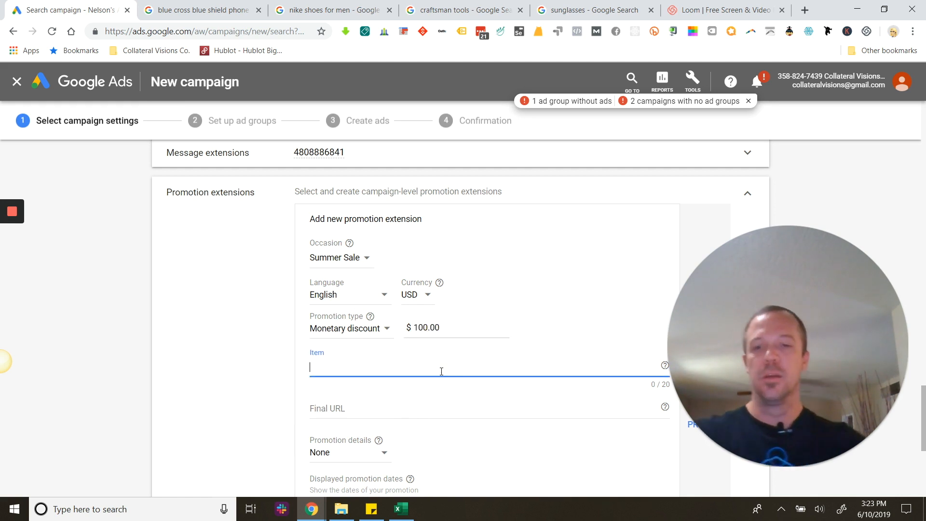
{"action": "type", "text": "Grills"}
{"action": "type", "text": " & Out"}
{"action": "type", "text": "b"}
{"action": "type", "text": "oor"}
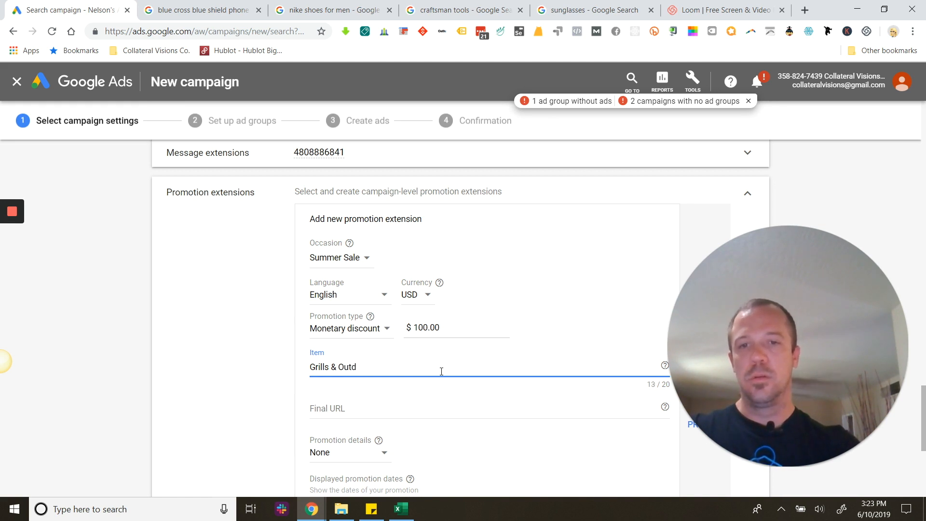
{"action": "type", "text": " gear"}
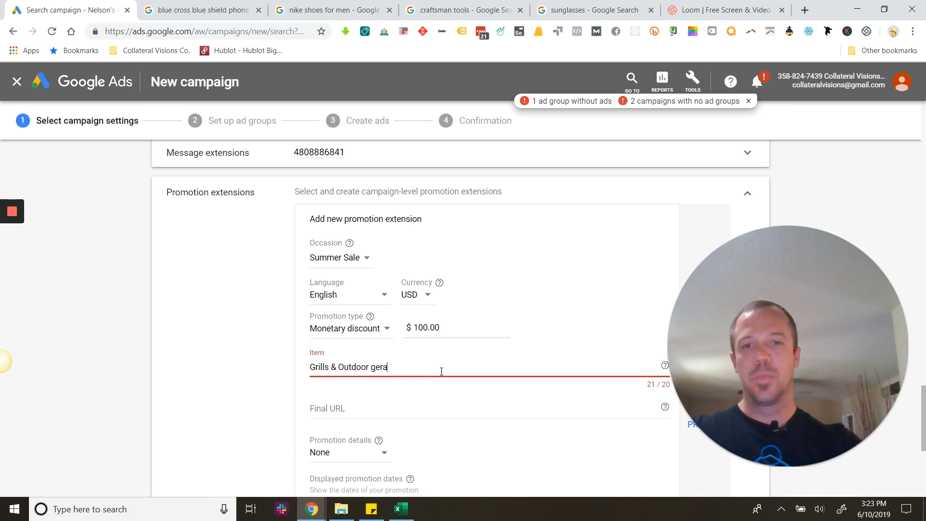
{"action": "key", "text": "BackSpace"}
{"action": "type", "text": "r"}
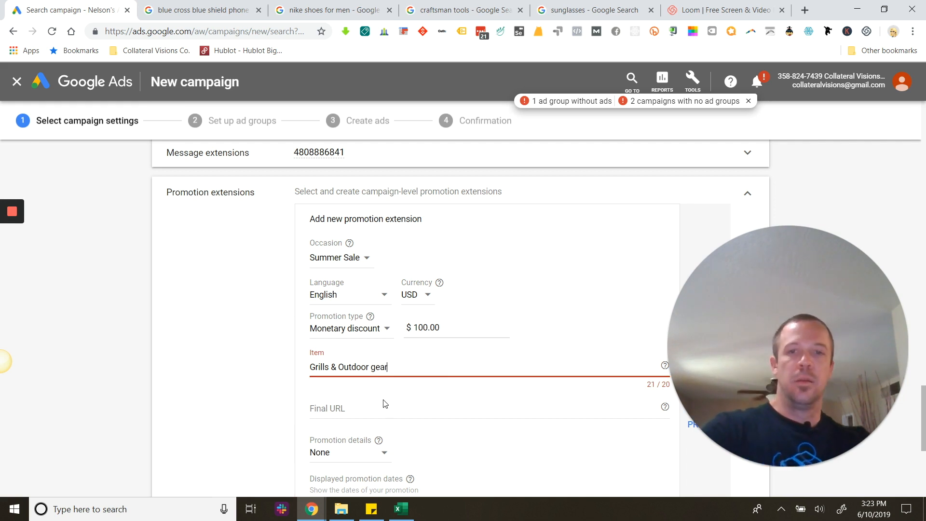
{"action": "left_click", "coordinate": [336, 367]}
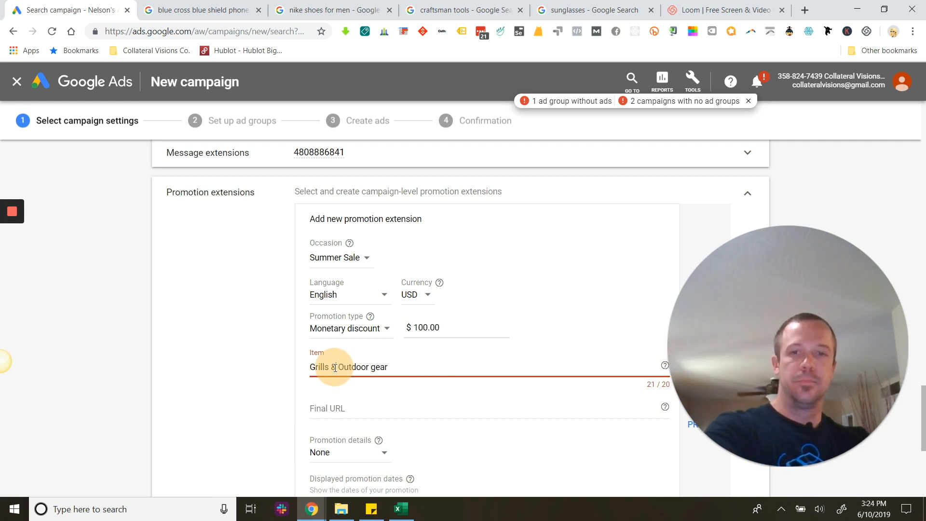
{"action": "left_click", "coordinate": [329, 368]}
{"action": "key", "text": "BackSpace"}
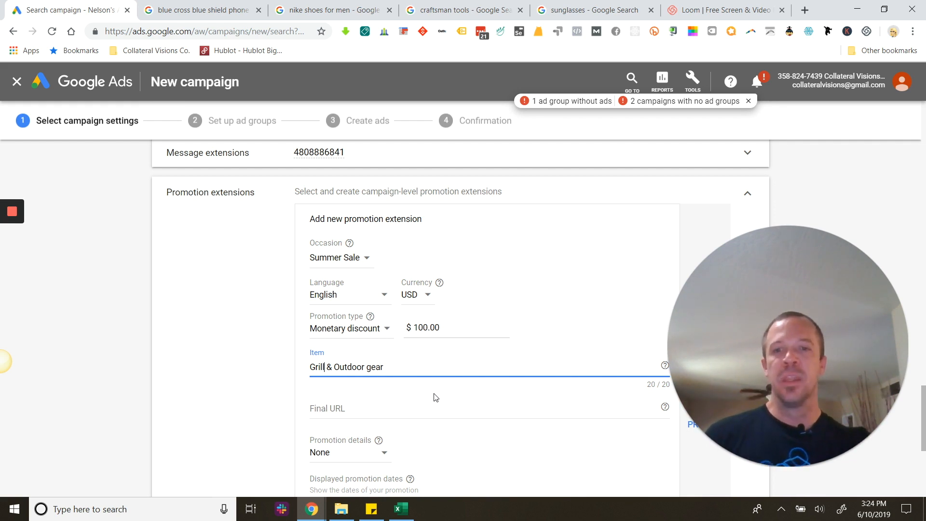
Try the promotion details options "On orders over" and "Promo code", and set the details back to "None".
{"action": "scroll", "coordinate": [436, 397], "scroll_direction": "down", "scroll_amount": 3}
{"action": "left_click", "coordinate": [366, 303]}
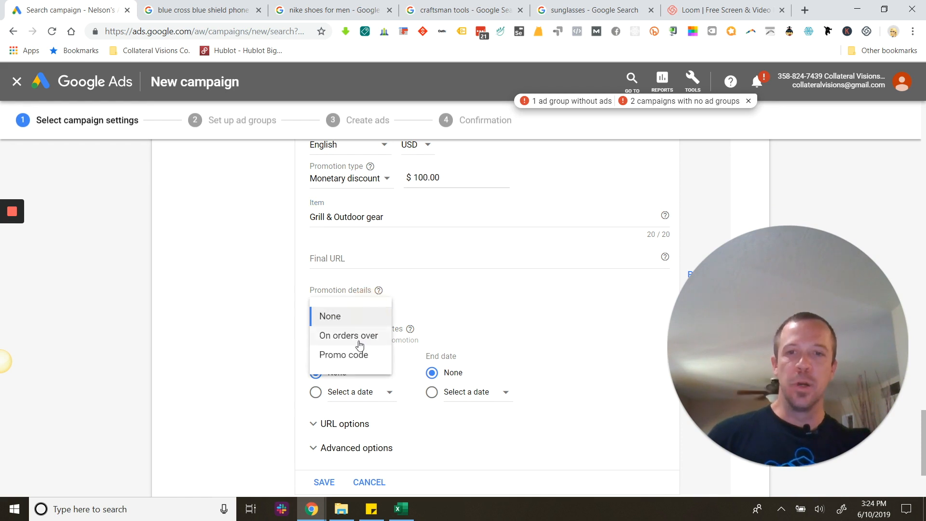
{"action": "left_click", "coordinate": [360, 343]}
{"action": "left_click", "coordinate": [386, 303]}
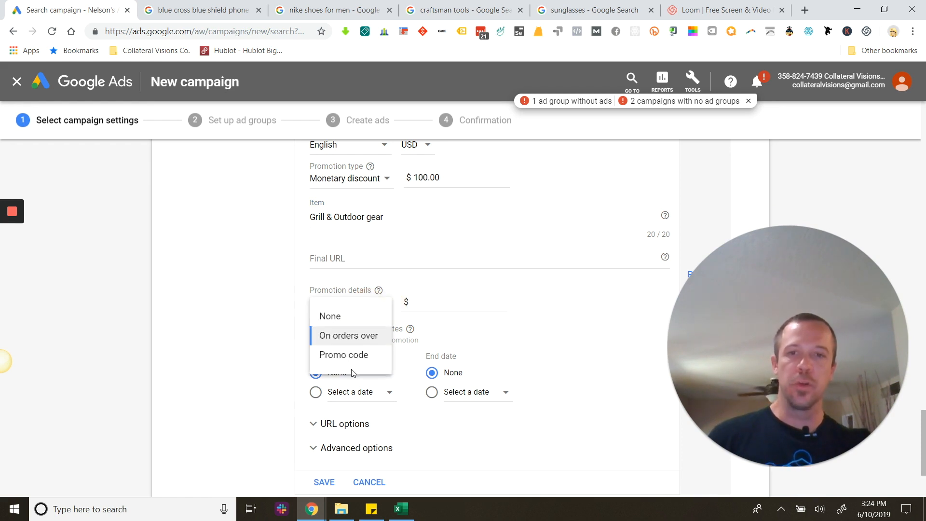
{"action": "left_click", "coordinate": [351, 357]}
{"action": "left_click", "coordinate": [363, 304]}
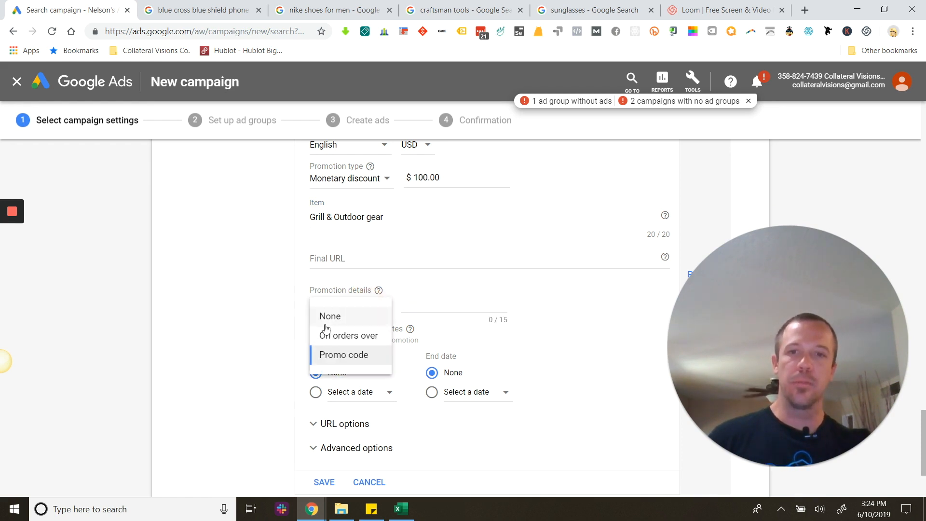
{"action": "left_click", "coordinate": [326, 319]}
Set the promotion details to "Promo code" with the code "Google".
{"action": "left_click", "coordinate": [370, 303]}
{"action": "left_click", "coordinate": [343, 354]}
{"action": "left_click", "coordinate": [438, 309]}
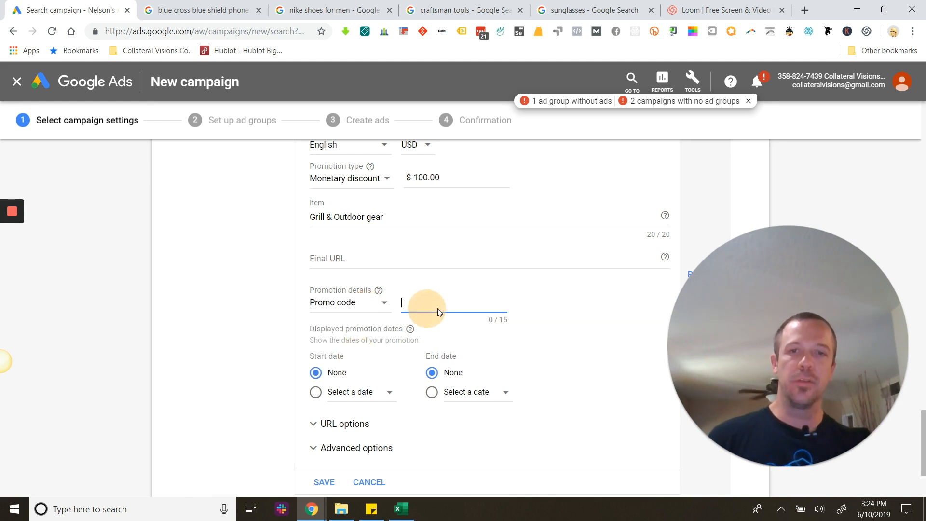
{"action": "type", "text": "Google"}
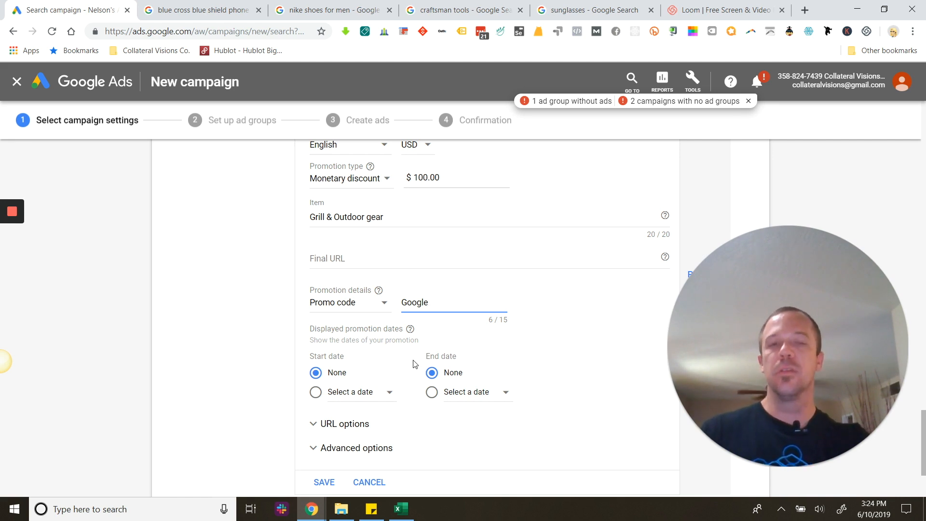
Enter collateralgrowth.com as the promotion's final URL and save the new promotion extension.
{"action": "scroll", "coordinate": [414, 363], "scroll_direction": "down", "scroll_amount": 2}
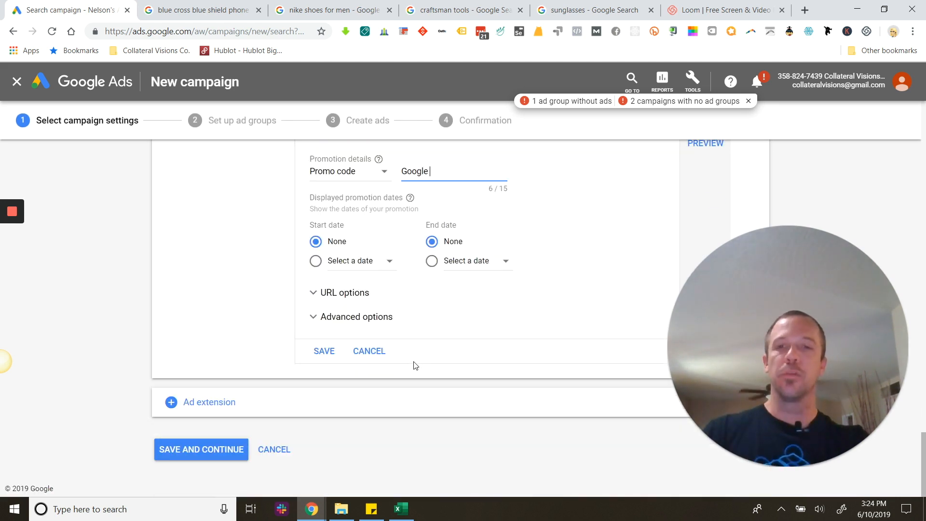
{"action": "left_click", "coordinate": [331, 355]}
{"action": "scroll", "coordinate": [415, 302], "scroll_direction": "up", "scroll_amount": 3}
{"action": "left_click", "coordinate": [362, 273]}
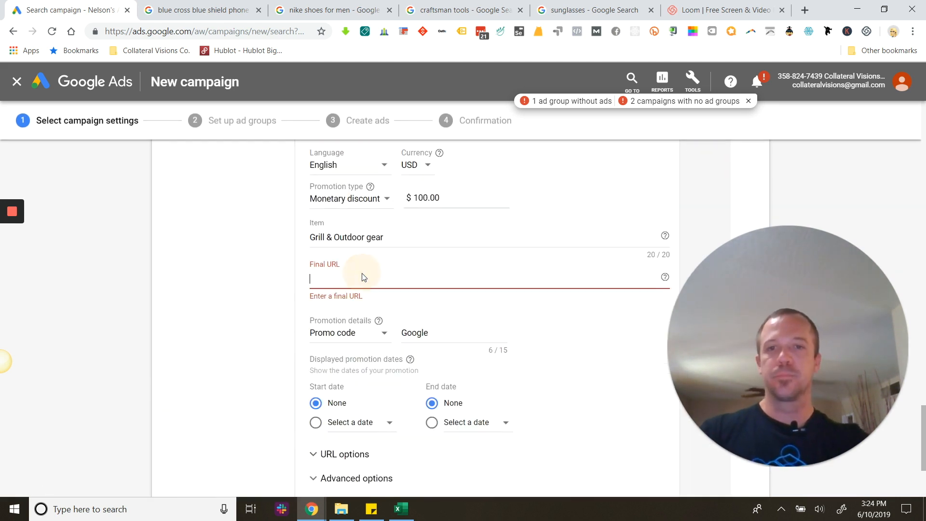
{"action": "type", "text": "coolc"}
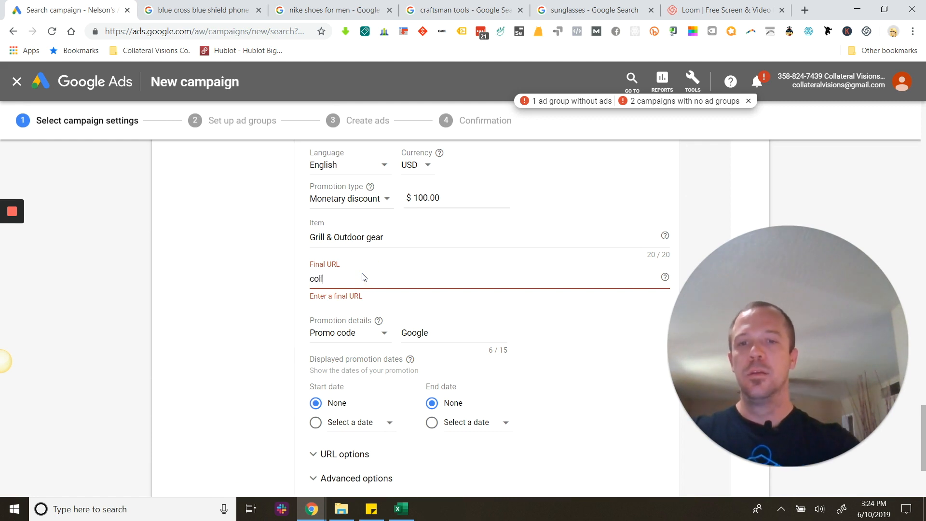
{"action": "type", "text": "latera"}
{"action": "type", "text": "lgrowht.com"}
{"action": "key", "text": "BackSpace"}
{"action": "key", "text": "BackSpace"}
{"action": "key", "text": "BackSpace"}
{"action": "key", "text": "BackSpace"}
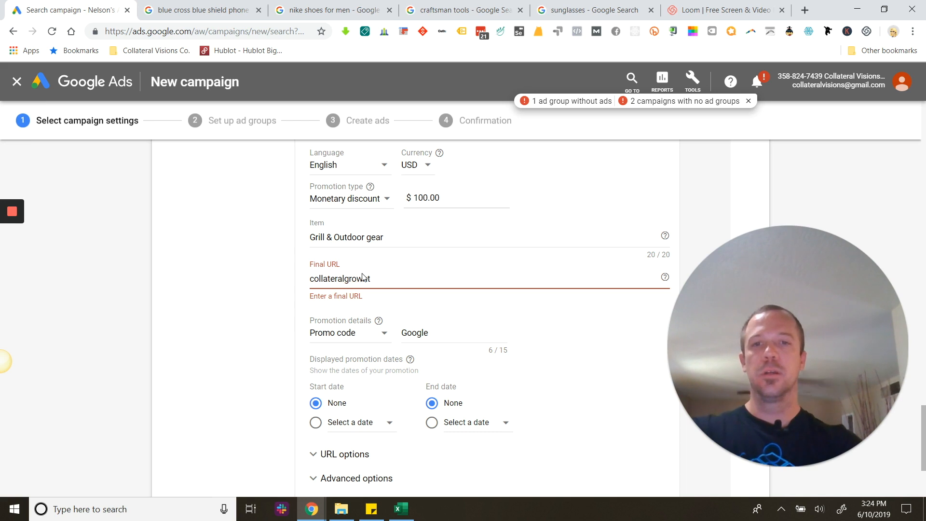
{"action": "type", "text": "th.com"}
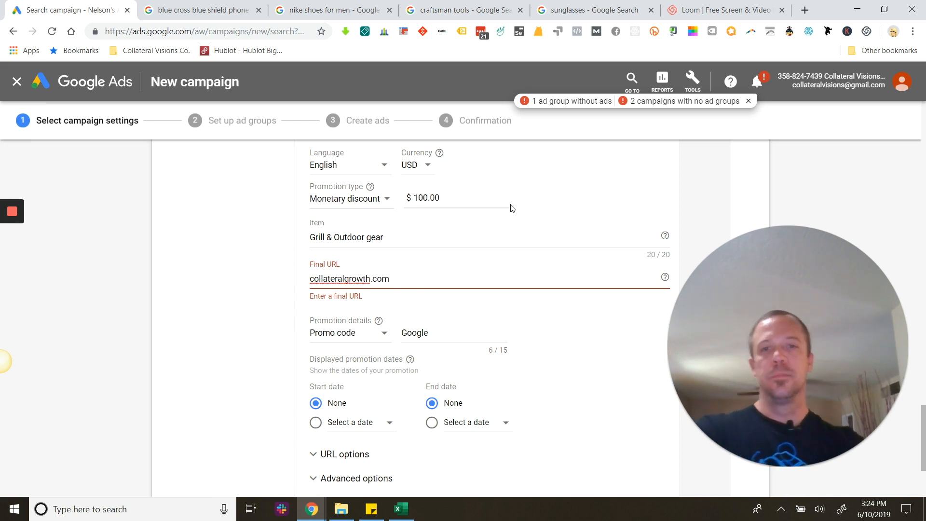
{"action": "scroll", "coordinate": [526, 241], "scroll_direction": "down", "scroll_amount": 3}
{"action": "left_click", "coordinate": [334, 347]}
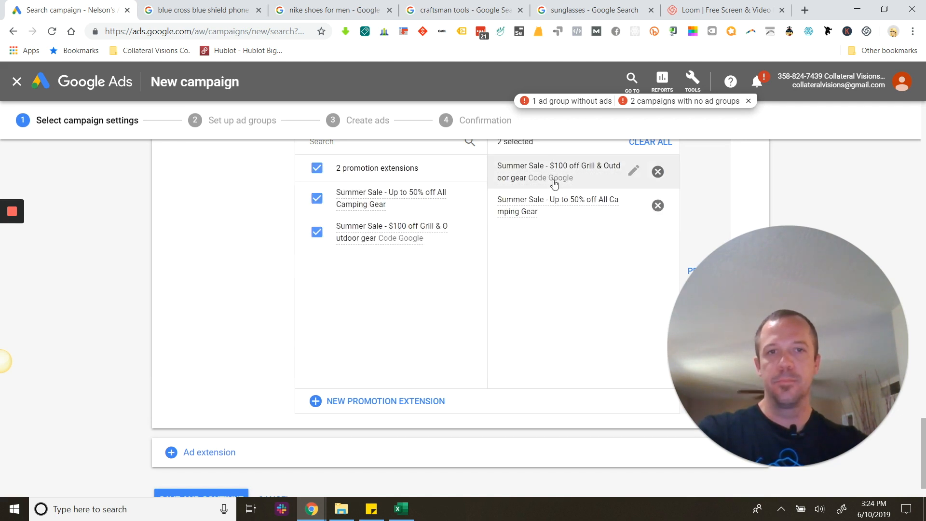
Add price extensions to the campaign and start a new price extension.
{"action": "left_click", "coordinate": [186, 452]}
{"action": "left_click", "coordinate": [227, 461]}
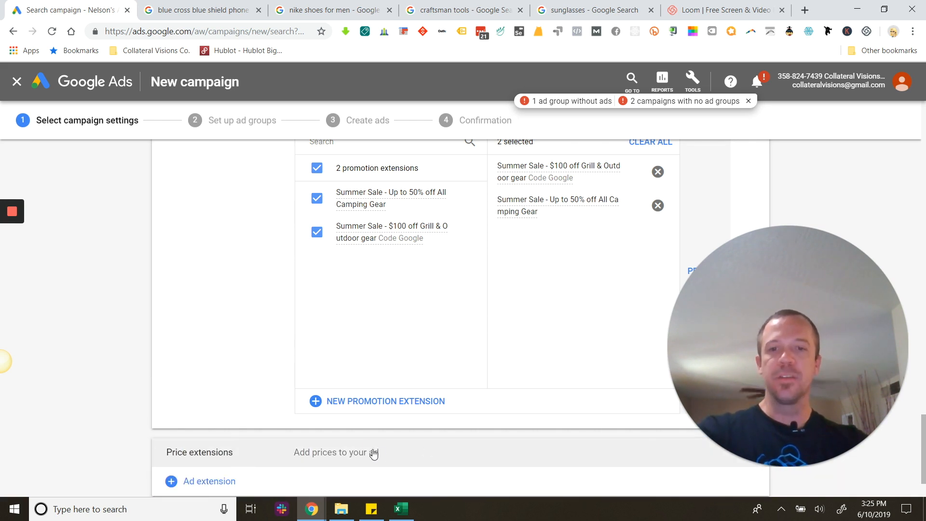
{"action": "left_click", "coordinate": [373, 452]}
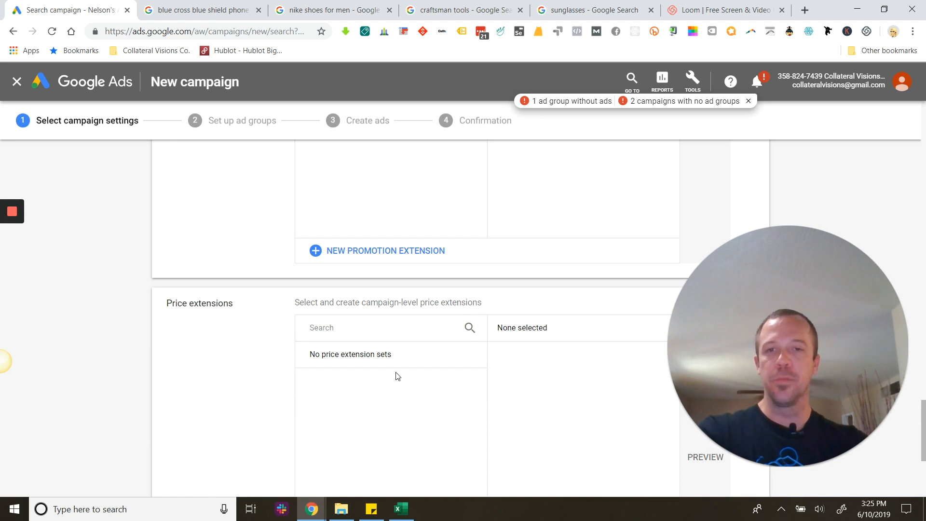
{"action": "scroll", "coordinate": [396, 374], "scroll_direction": "down", "scroll_amount": 5}
{"action": "left_click", "coordinate": [322, 368]}
{"action": "scroll", "coordinate": [386, 328], "scroll_direction": "up", "scroll_amount": 2}
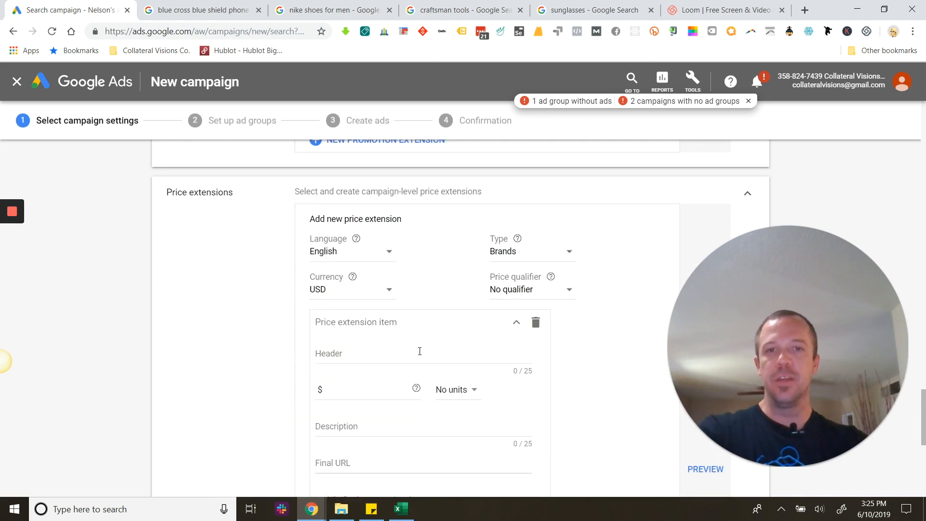
Examine the available price extension types and the fields of a price extension item.
{"action": "left_click", "coordinate": [513, 251]}
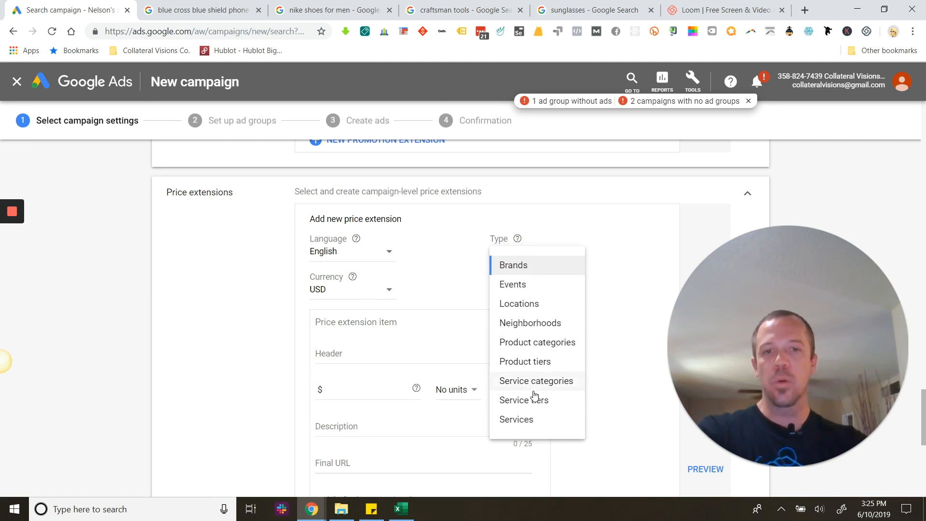
{"action": "left_click", "coordinate": [553, 221]}
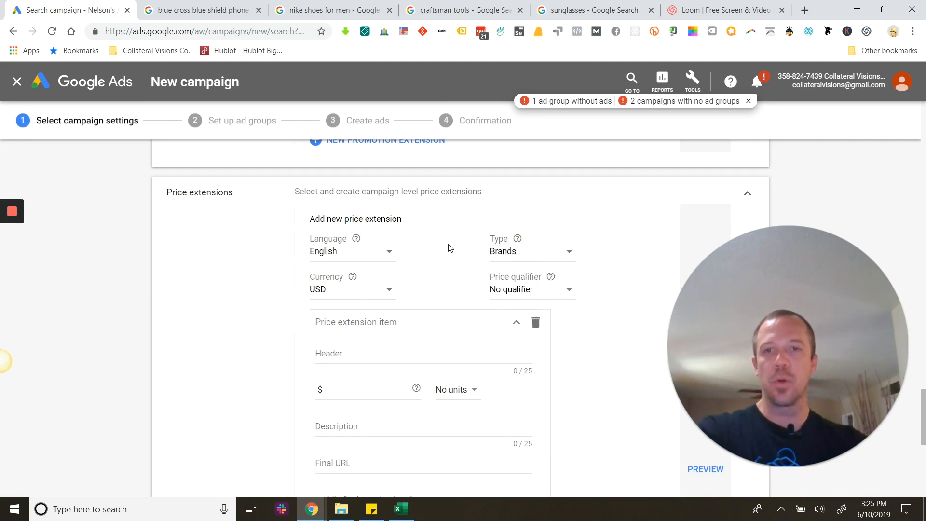
{"action": "scroll", "coordinate": [397, 362], "scroll_direction": "down", "scroll_amount": 3}
{"action": "scroll", "coordinate": [397, 362], "scroll_direction": "up", "scroll_amount": 2}
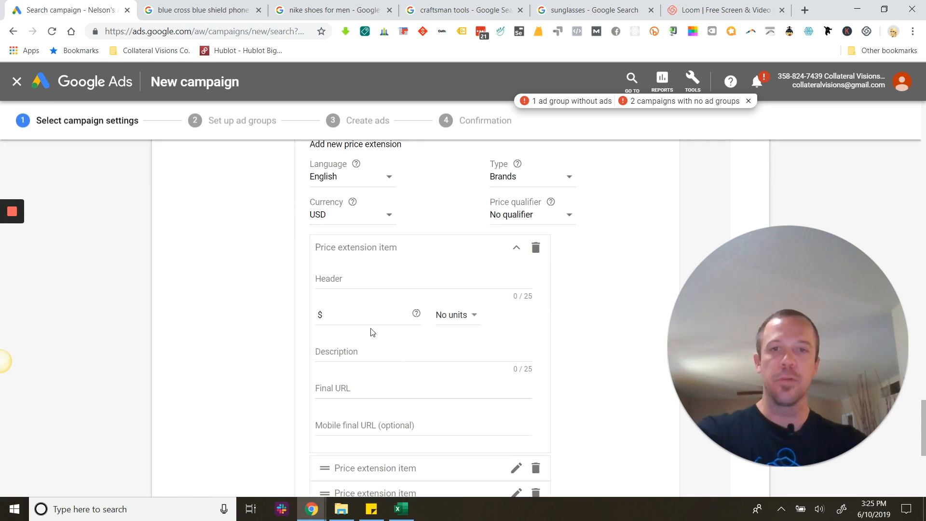
Enter "Coleman Campaign Gear." as the header of the first price extension item.
{"action": "left_click", "coordinate": [330, 283]}
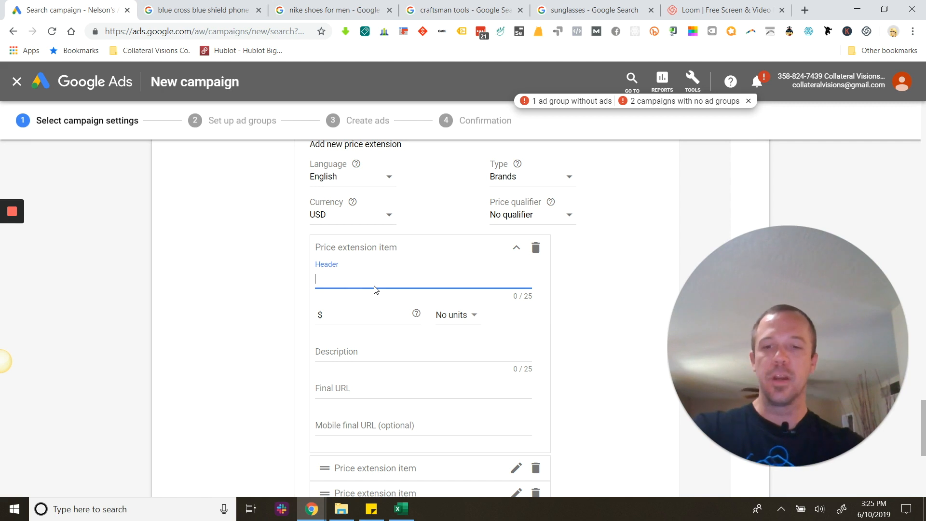
{"action": "type", "text": "Coleman"}
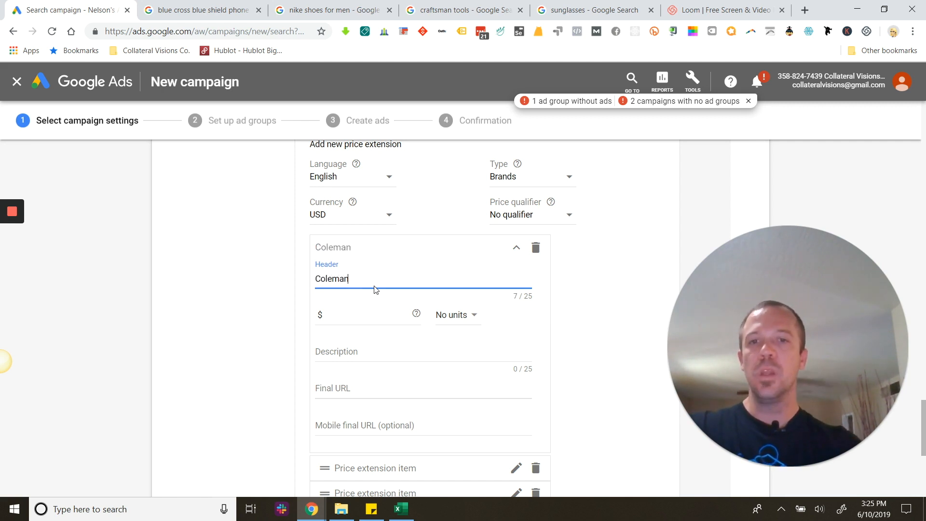
{"action": "type", "text": " Campaign Grar"}
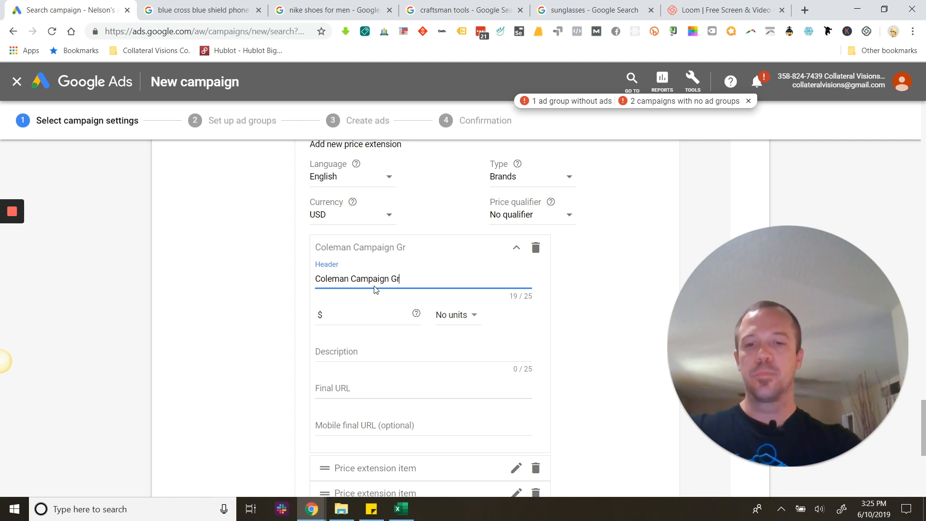
{"action": "key", "text": "BackSpace"}
{"action": "key", "text": "BackSpace"}
{"action": "key", "text": "BackSpace"}
{"action": "type", "text": "ear On Sale"}
{"action": "key", "text": "BackSpace"}
{"action": "key", "text": "BackSpace"}
{"action": "key", "text": "BackSpace"}
{"action": "key", "text": "BackSpace"}
{"action": "key", "text": "BackSpace"}
{"action": "key", "text": "BackSpace"}
{"action": "key", "text": "BackSpace"}
{"action": "key", "text": "BackSpace"}
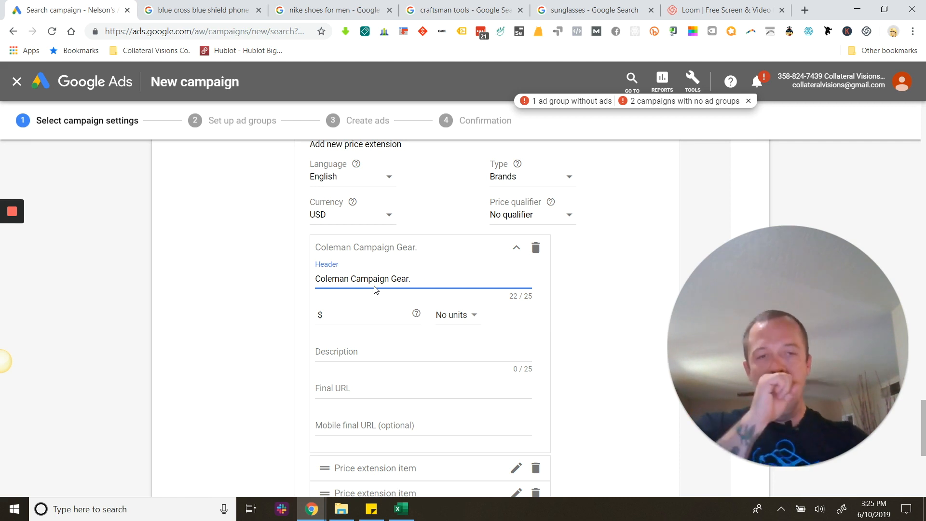
Set the first price item to $50 with no units and the description "Thru Saturday".
{"action": "left_click", "coordinate": [366, 313]}
{"action": "type", "text": "50"}
{"action": "left_click", "coordinate": [459, 317]}
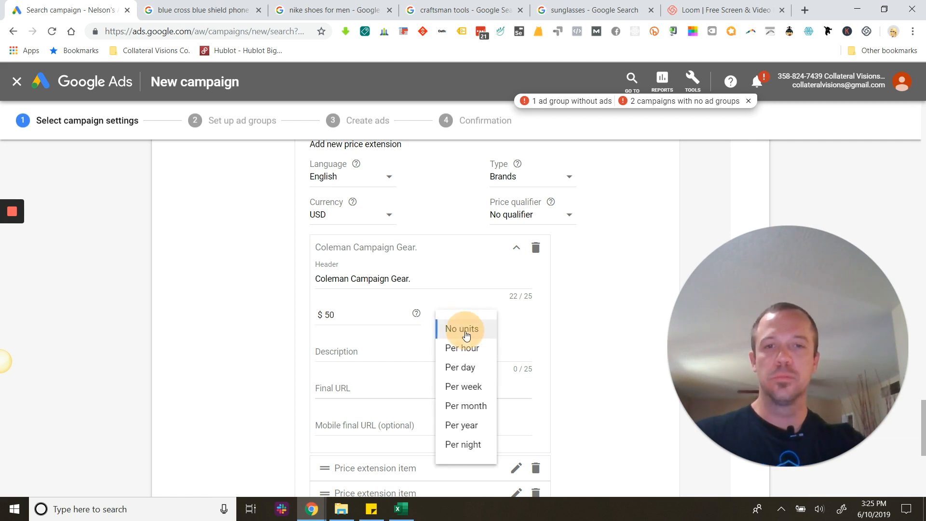
{"action": "left_click", "coordinate": [466, 334]}
{"action": "left_click", "coordinate": [365, 355]}
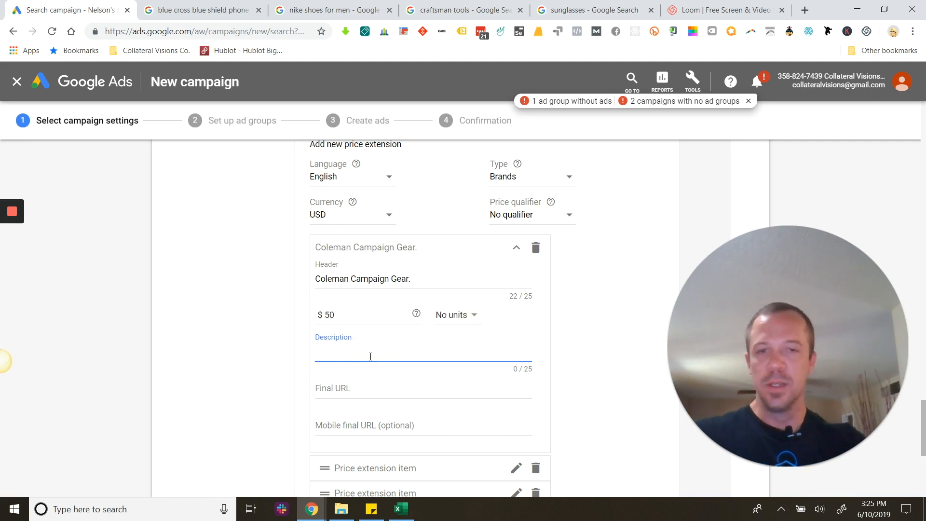
{"action": "type", "text": "Thrus"}
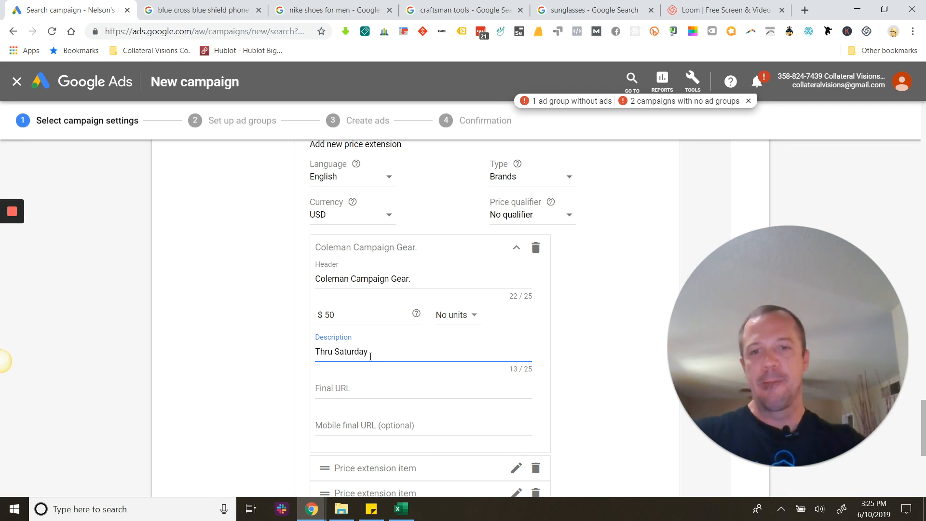
Schedule the price extension to end on Jun 15, 2019 in its advanced options.
{"action": "scroll", "coordinate": [370, 350], "scroll_direction": "down", "scroll_amount": 1}
{"action": "scroll", "coordinate": [372, 330], "scroll_direction": "down", "scroll_amount": 2}
{"action": "scroll", "coordinate": [366, 357], "scroll_direction": "down", "scroll_amount": 2}
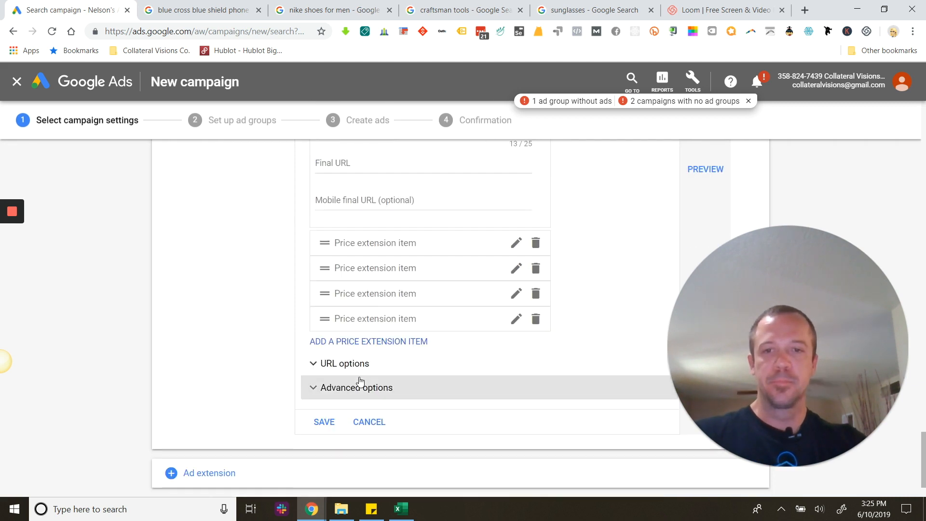
{"action": "left_click", "coordinate": [362, 385]}
{"action": "scroll", "coordinate": [449, 383], "scroll_direction": "down", "scroll_amount": 2}
{"action": "left_click", "coordinate": [458, 392]}
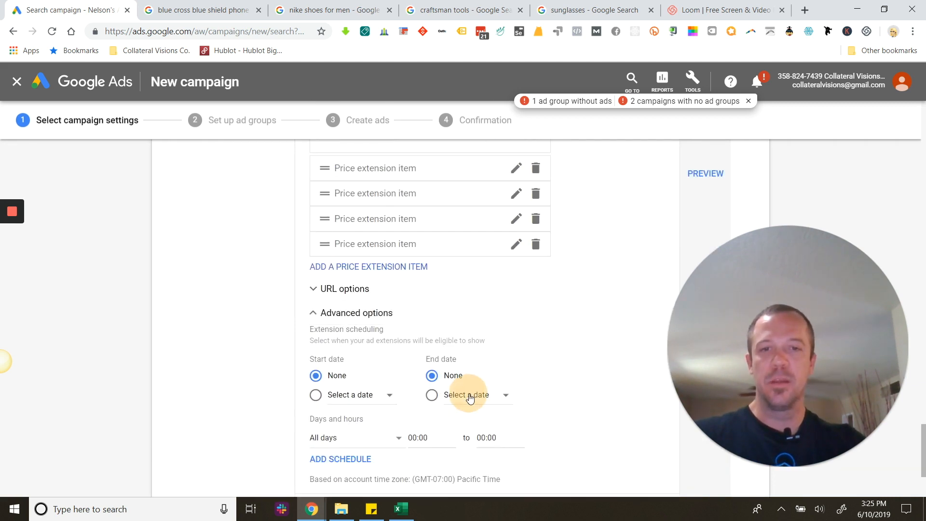
{"action": "left_click", "coordinate": [632, 276]}
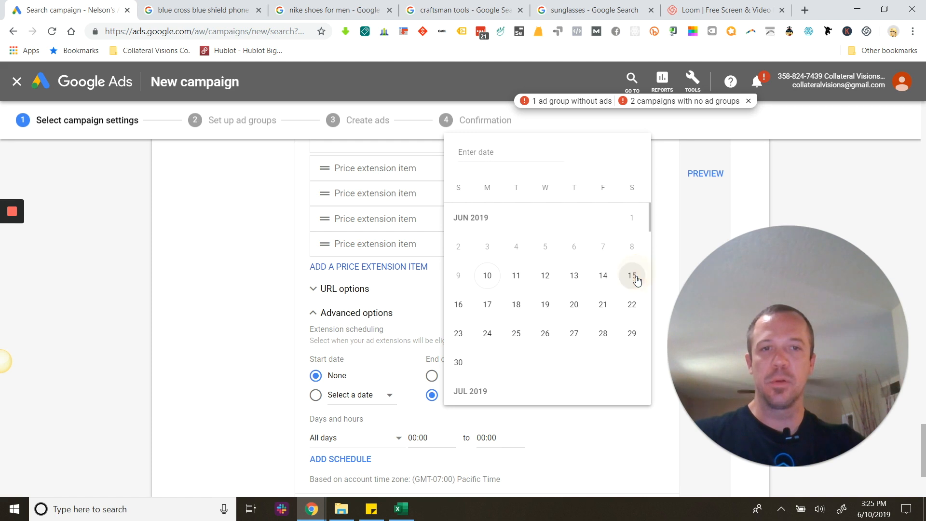
Expand the second price extension item, review the form, and cancel the new price extension.
{"action": "scroll", "coordinate": [413, 397], "scroll_direction": "up", "scroll_amount": 5}
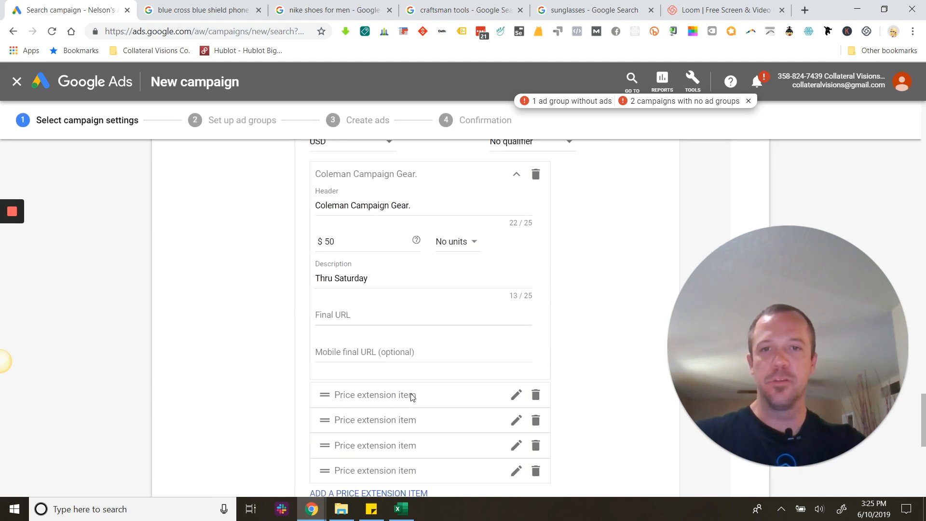
{"action": "left_click", "coordinate": [377, 396]}
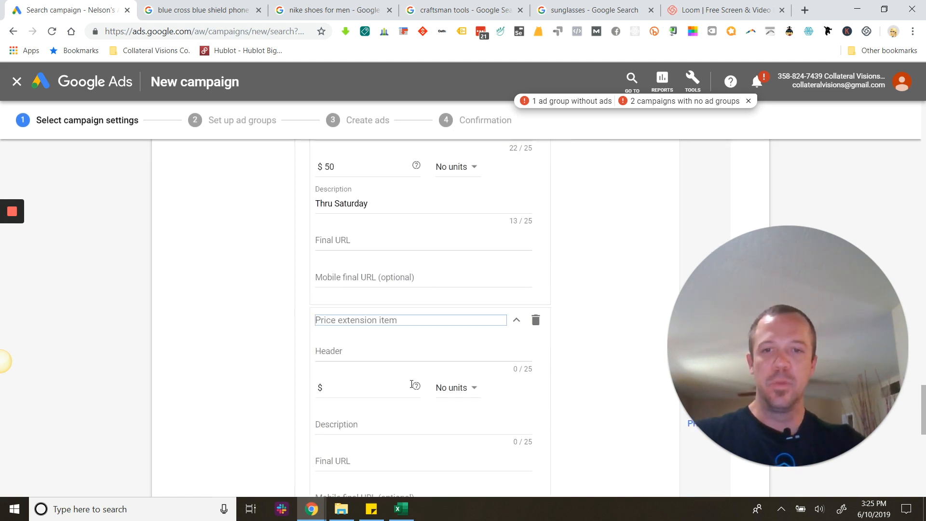
{"action": "left_click", "coordinate": [358, 350]}
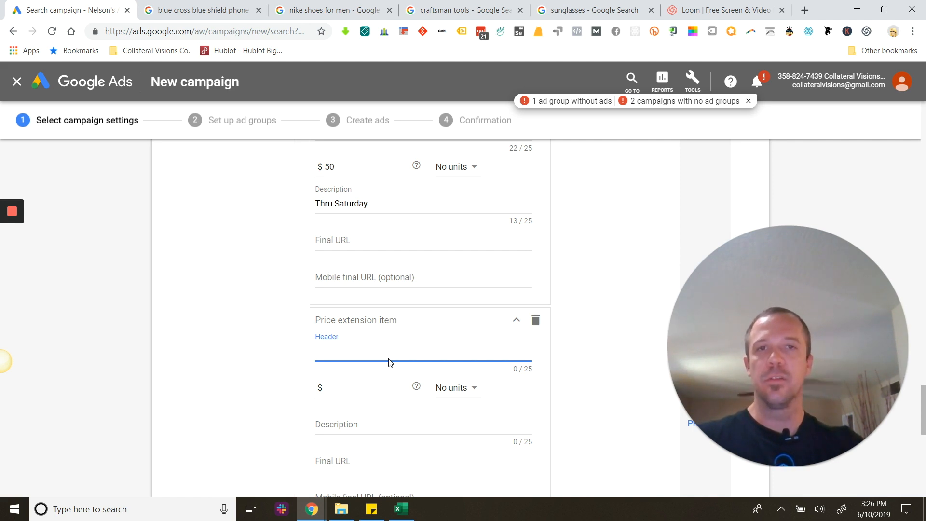
{"action": "scroll", "coordinate": [390, 362], "scroll_direction": "down", "scroll_amount": 10}
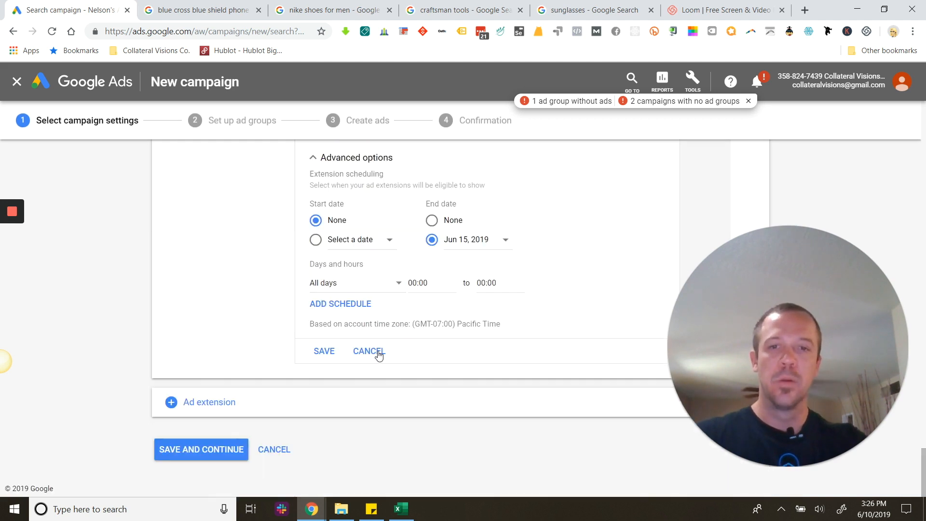
{"action": "scroll", "coordinate": [386, 338], "scroll_direction": "up", "scroll_amount": 10}
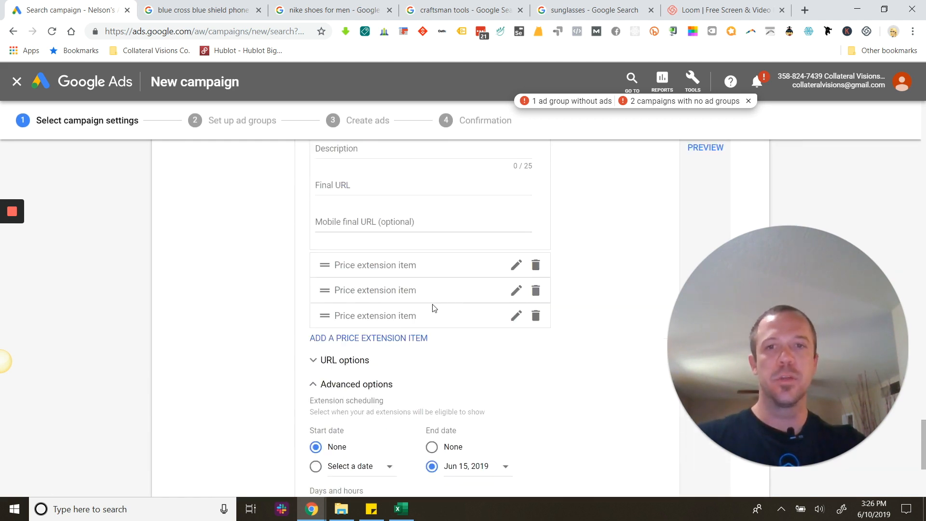
{"action": "scroll", "coordinate": [427, 305], "scroll_direction": "up", "scroll_amount": 8}
{"action": "scroll", "coordinate": [234, 314], "scroll_direction": "down", "scroll_amount": 15}
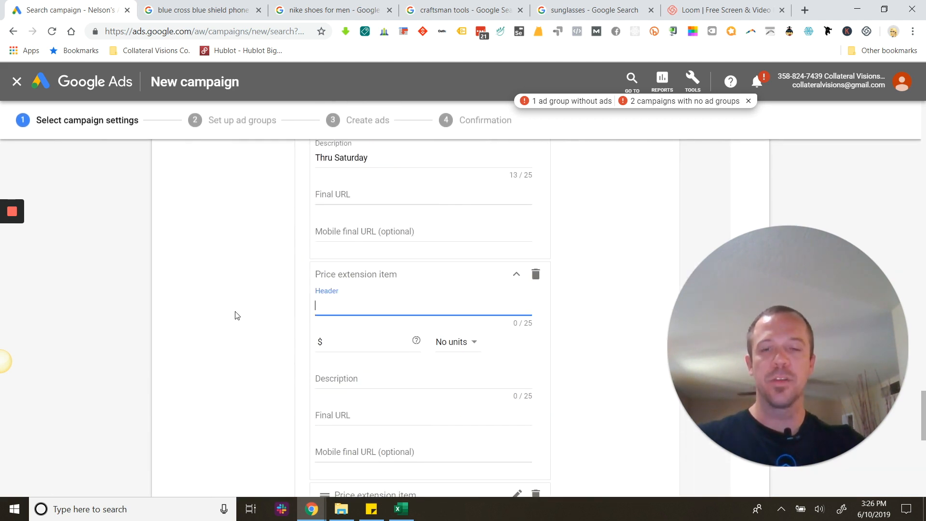
{"action": "left_click", "coordinate": [369, 351]}
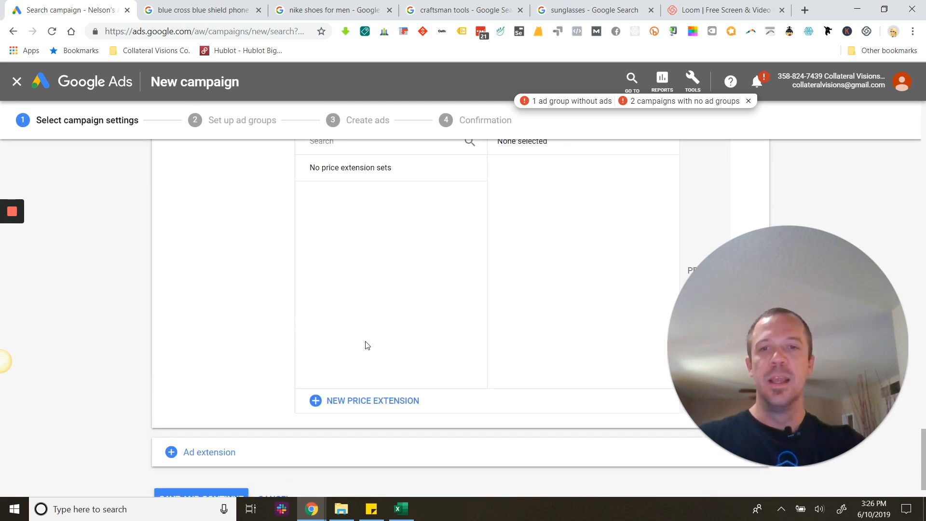
Add location extensions to the campaign as another ad extension type.
{"action": "scroll", "coordinate": [393, 338], "scroll_direction": "down", "scroll_amount": 5}
{"action": "left_click", "coordinate": [197, 404]}
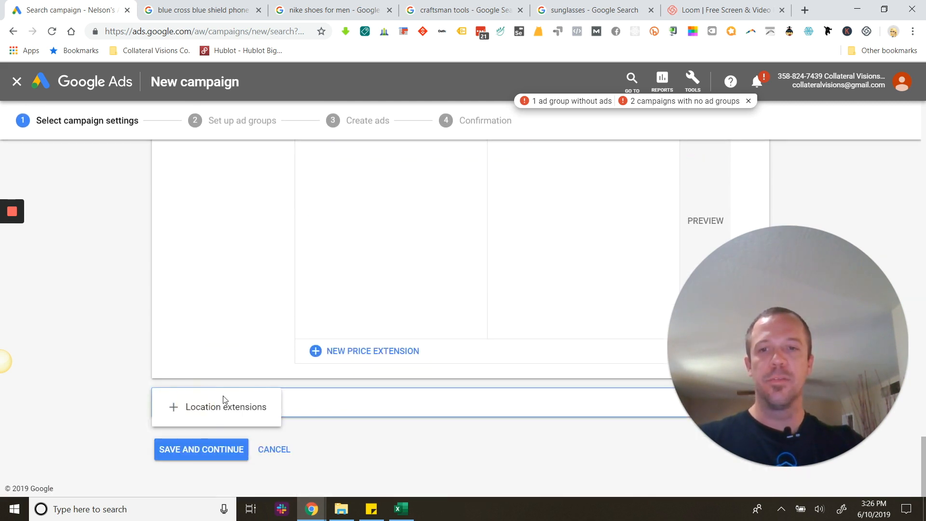
{"action": "left_click", "coordinate": [223, 407]}
{"action": "left_click", "coordinate": [382, 402]}
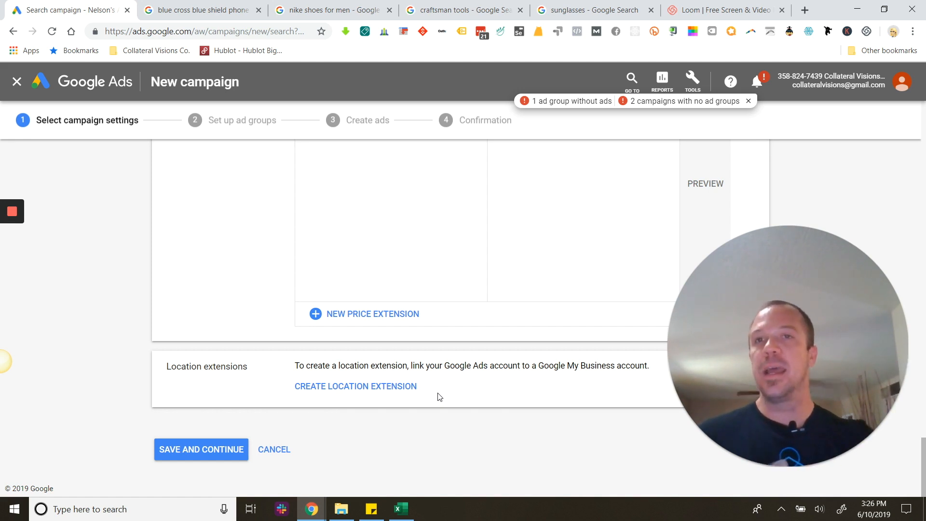
Examine location details in the Blue Cross Blue Shield, Nike and Craftsman search results, and open the map of nearby Nike locations.
{"action": "left_click", "coordinate": [203, 11]}
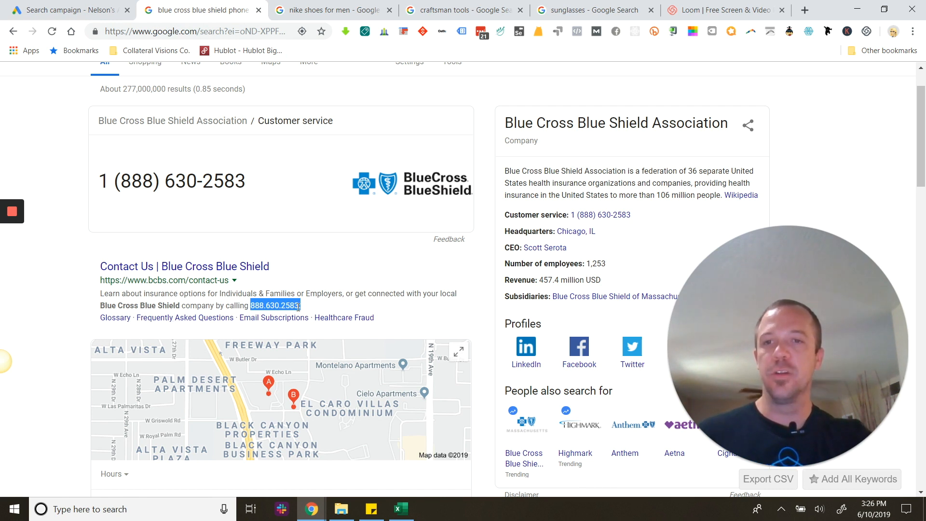
{"action": "left_click", "coordinate": [319, 10]}
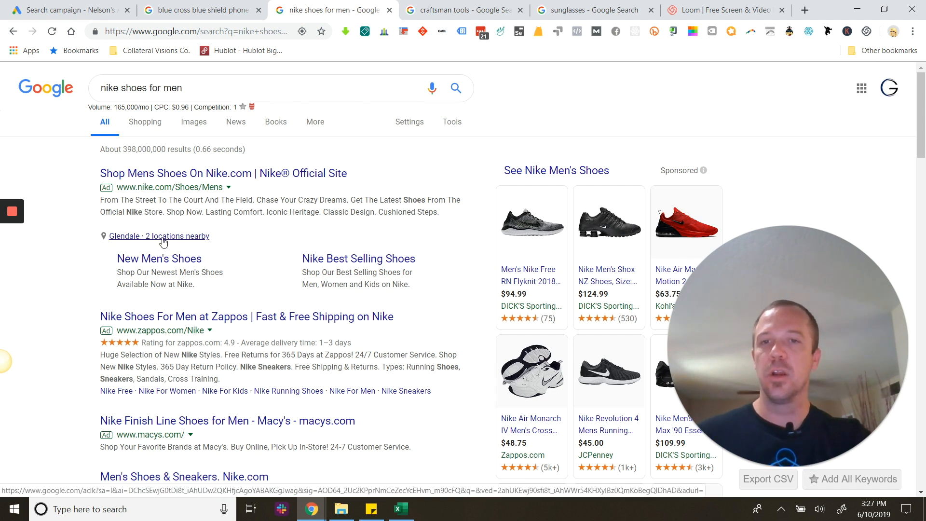
{"action": "left_click", "coordinate": [477, 11]}
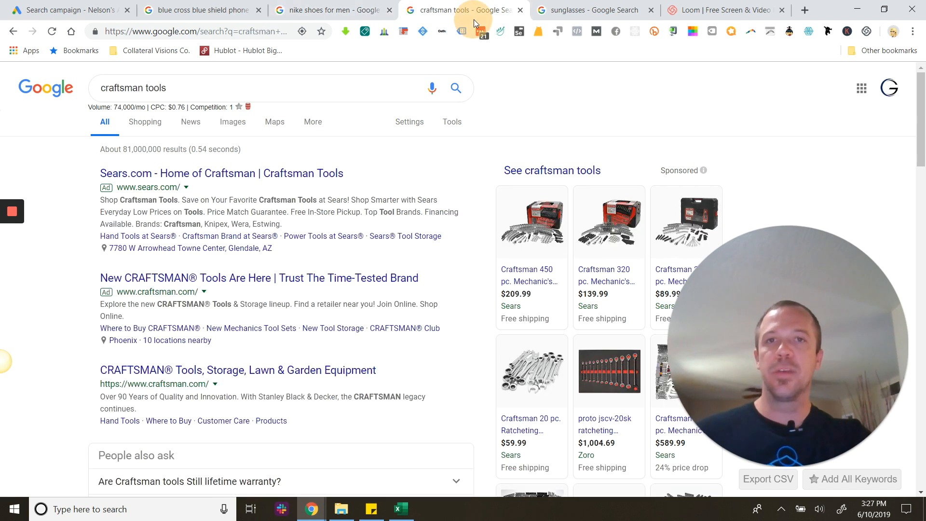
{"action": "left_click", "coordinate": [352, 10]}
{"action": "left_click", "coordinate": [180, 236]}
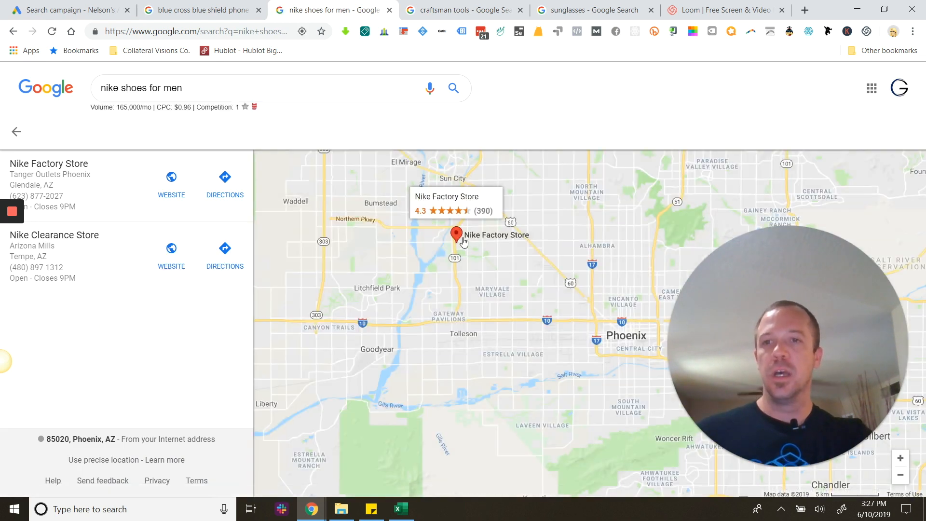
Examine the ad extensions shown in the "craftsman tools" and "sunglasses" search results.
{"action": "left_click", "coordinate": [524, 7]}
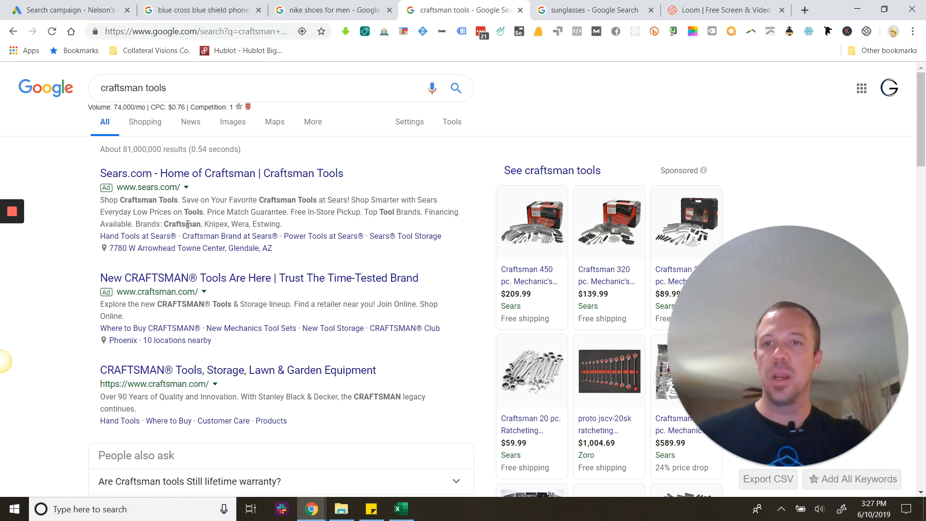
{"action": "triple_click", "coordinate": [152, 224]}
{"action": "left_click", "coordinate": [208, 228]}
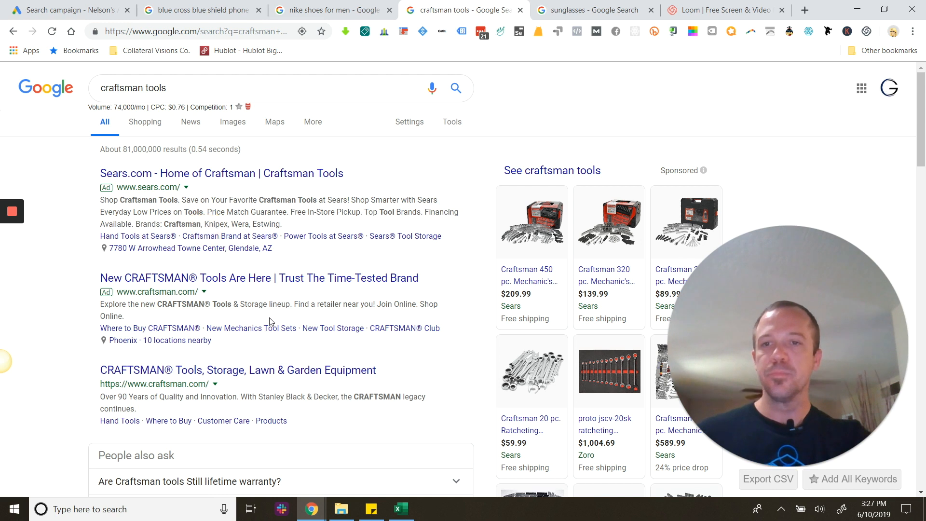
{"action": "scroll", "coordinate": [253, 324], "scroll_direction": "down", "scroll_amount": 1}
{"action": "left_click", "coordinate": [580, 11]}
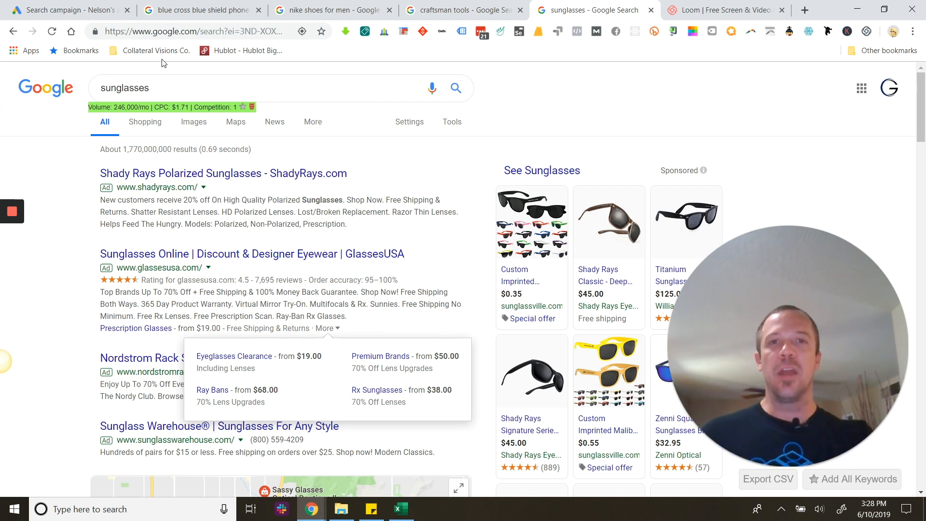
Look back over the example searches and return from the Nike store map to the "nike shoes for men" results.
{"action": "left_click", "coordinate": [467, 13]}
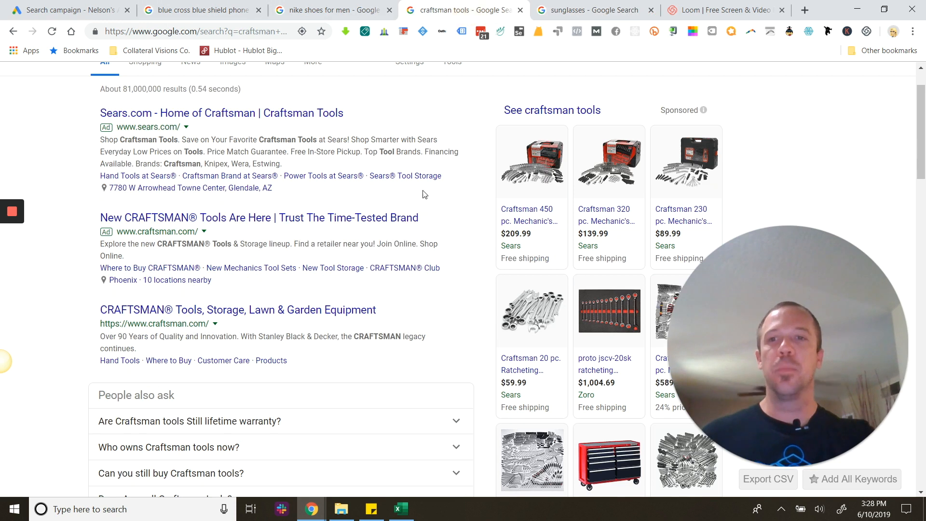
{"action": "left_click", "coordinate": [318, 12]}
{"action": "left_click", "coordinate": [200, 11]}
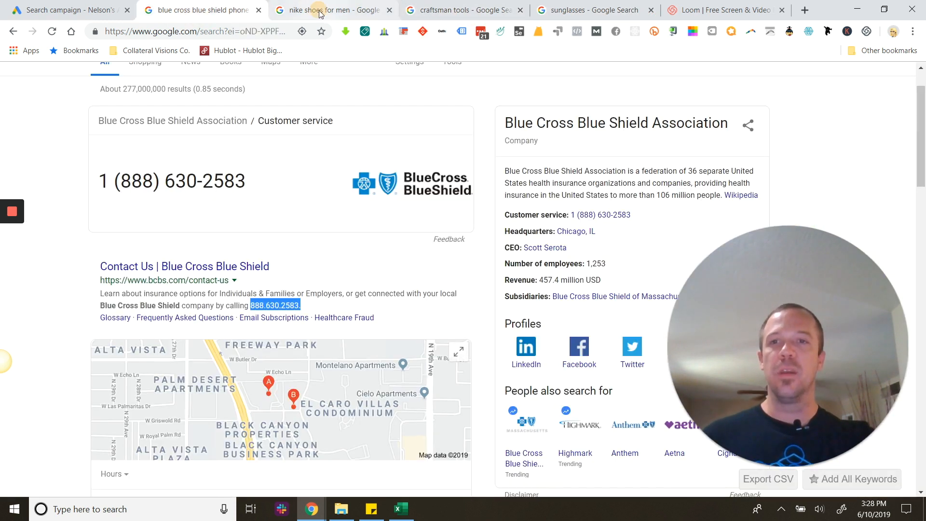
{"action": "left_click", "coordinate": [318, 11]}
{"action": "left_click", "coordinate": [13, 32]}
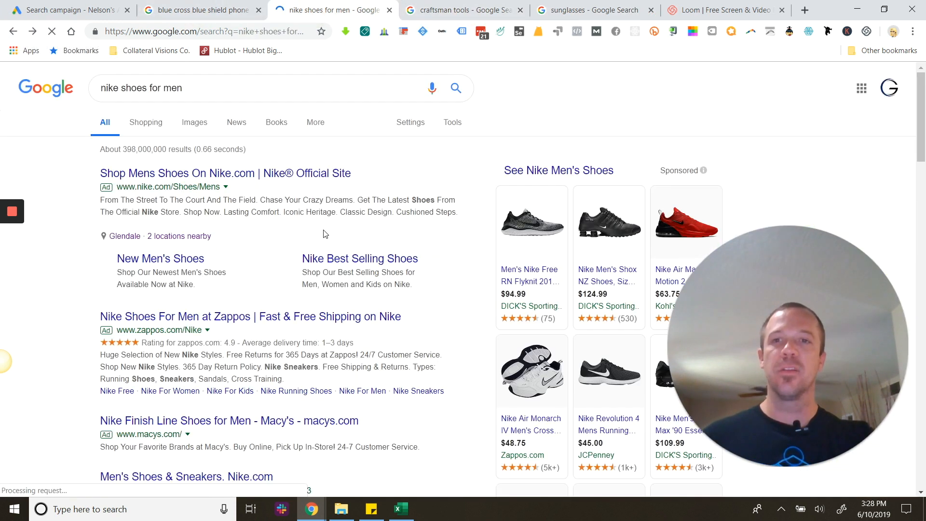